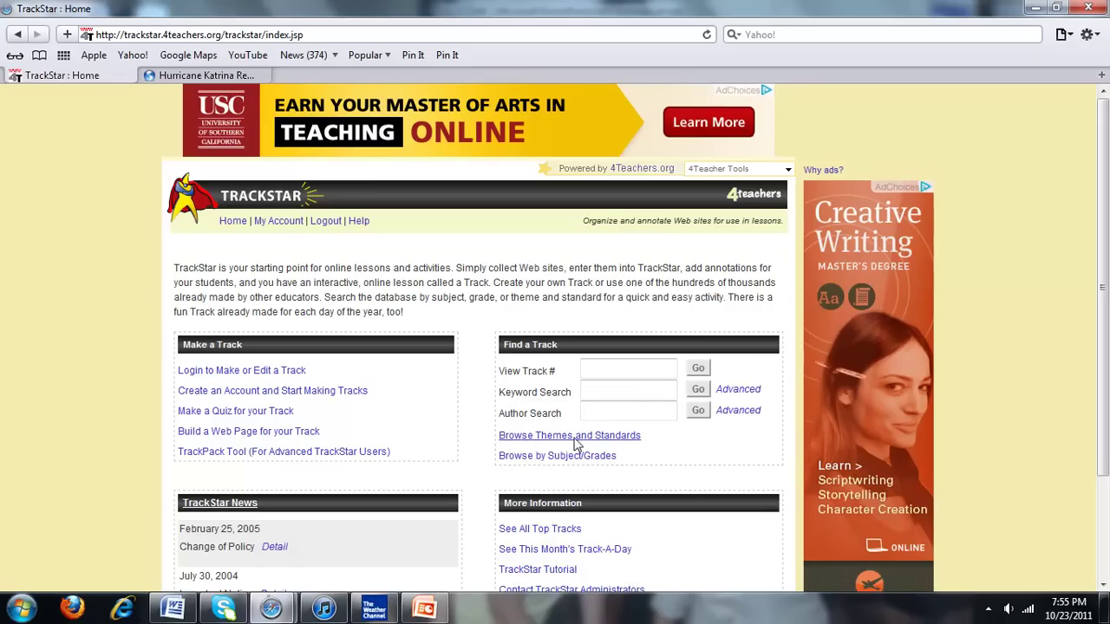
# Browse Themes and Standards to the Science K-4 Human Beings theme and open the first Human Body Systems track.
pyautogui.click(561, 438)
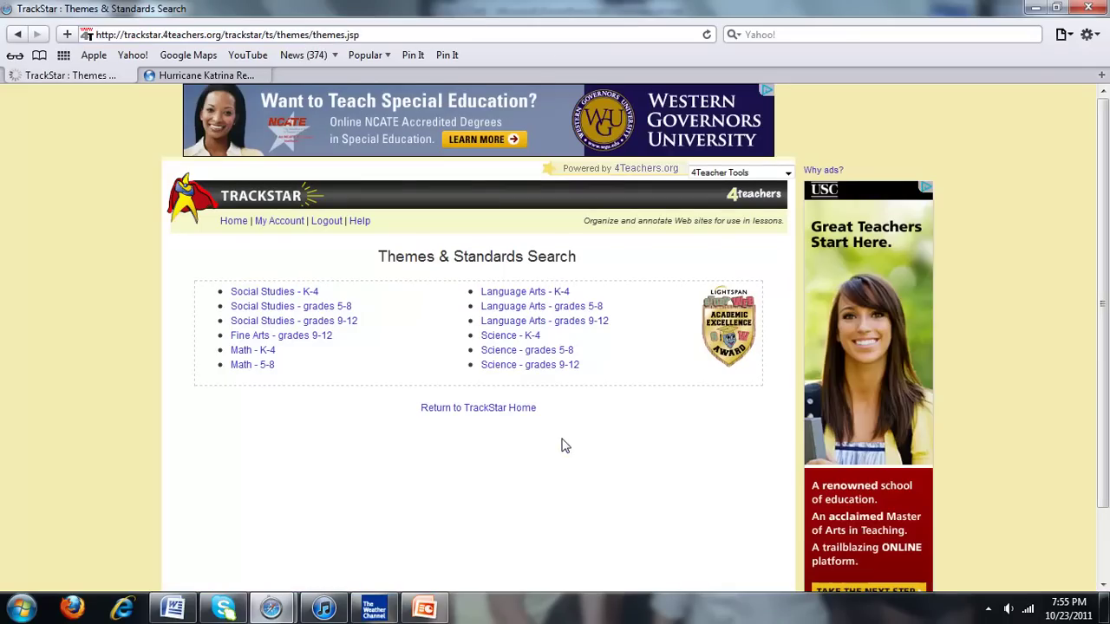
pyautogui.click(535, 338)
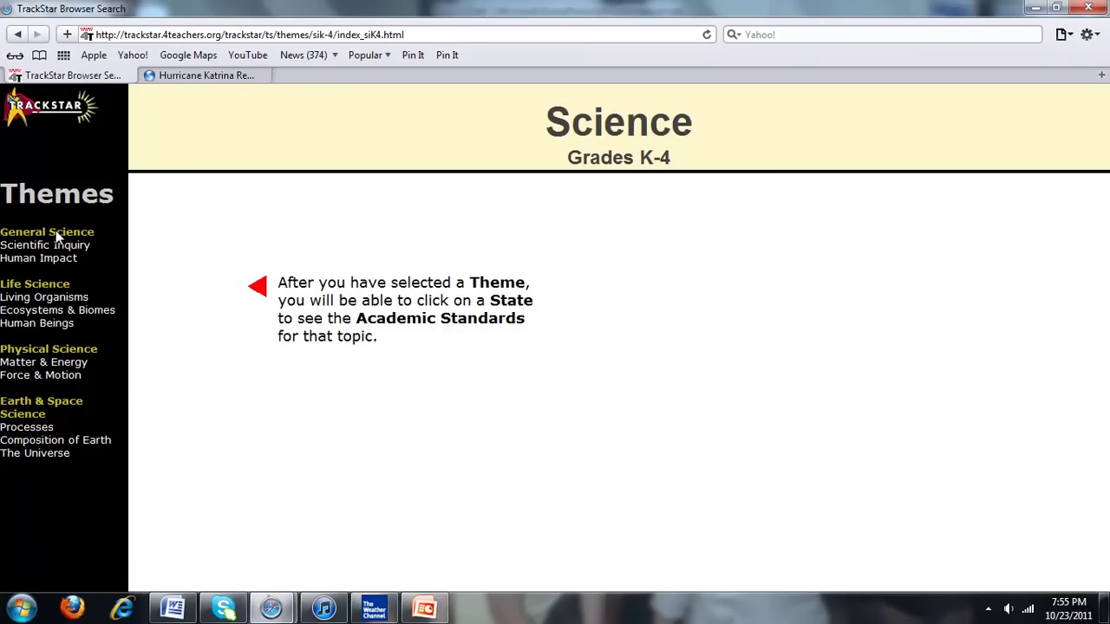
pyautogui.click(58, 328)
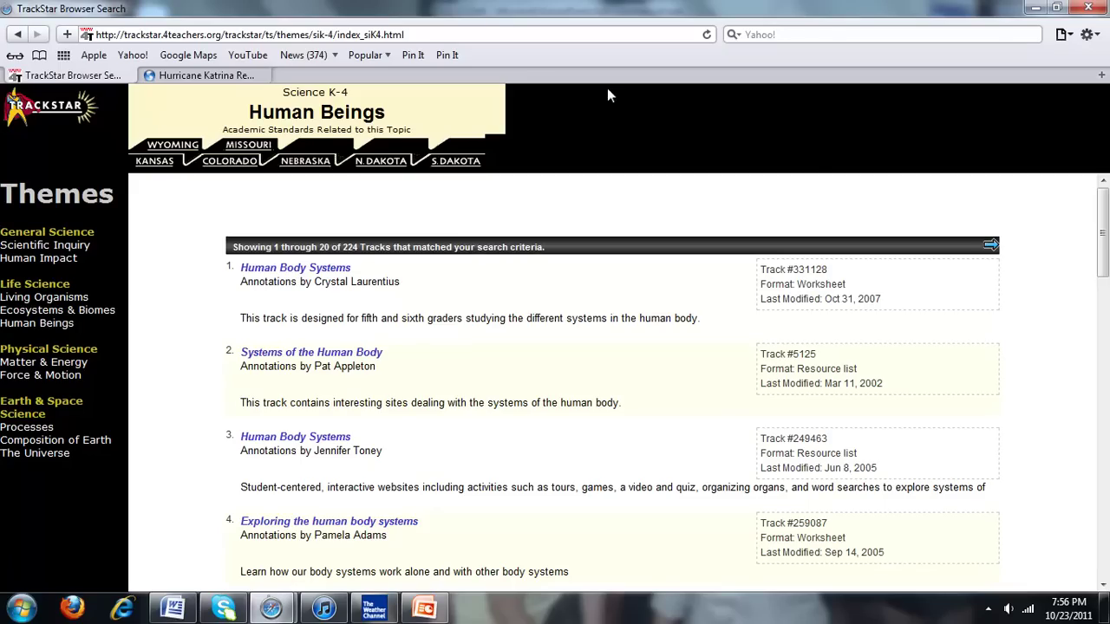
pyautogui.click(274, 271)
pyautogui.scroll(-2, 902, 371)
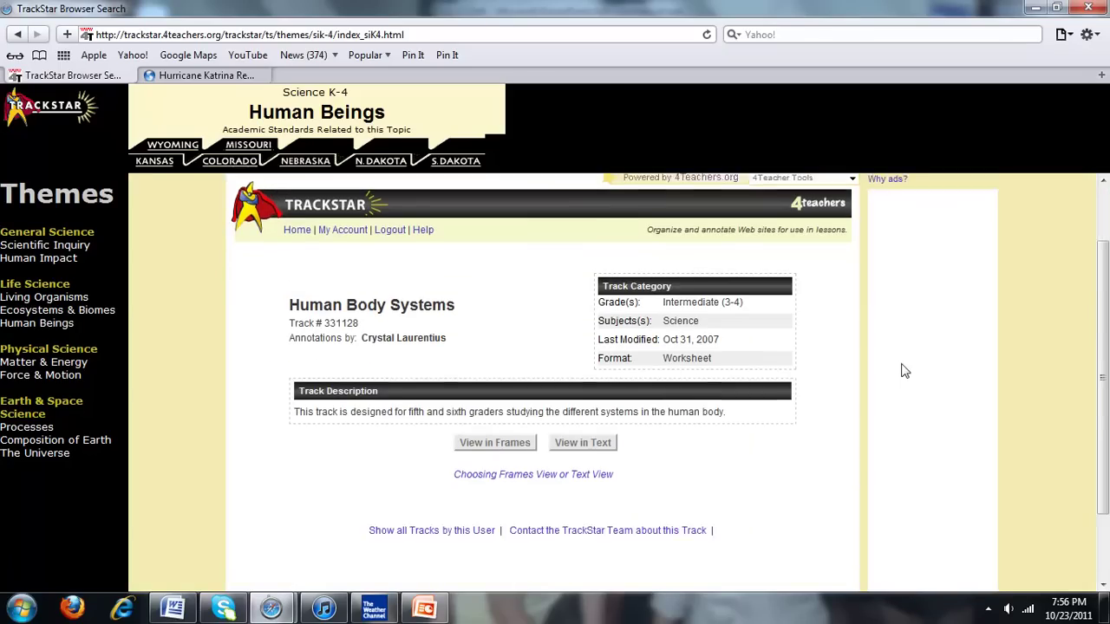
pyautogui.scroll(2, 901, 368)
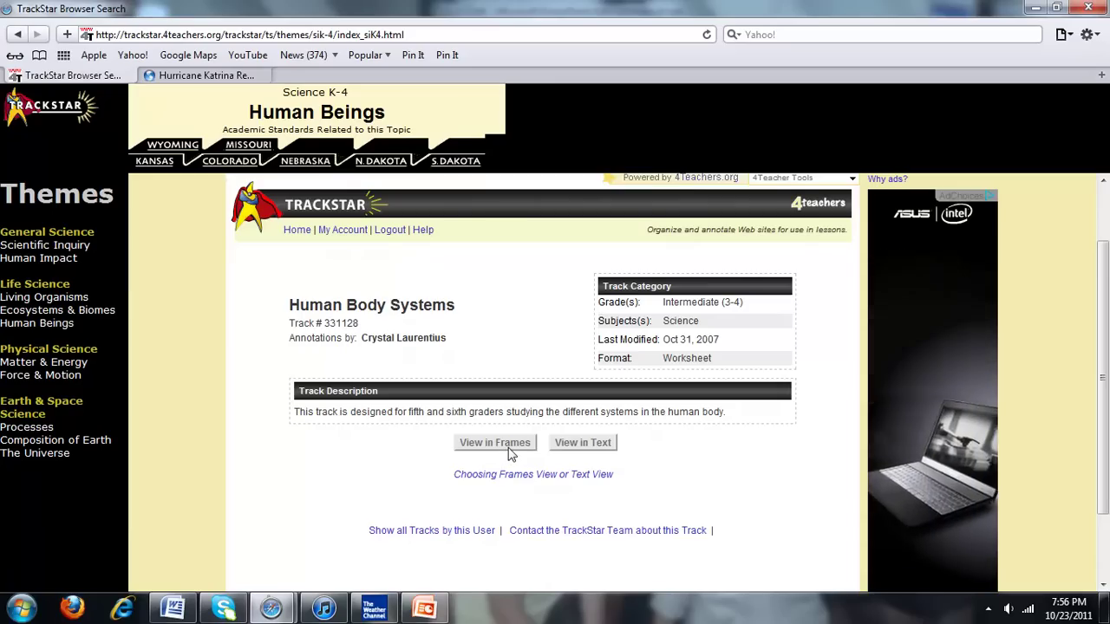
# View the Human Body Systems track in text, return to its description, and open it in frames.
pyautogui.click(580, 444)
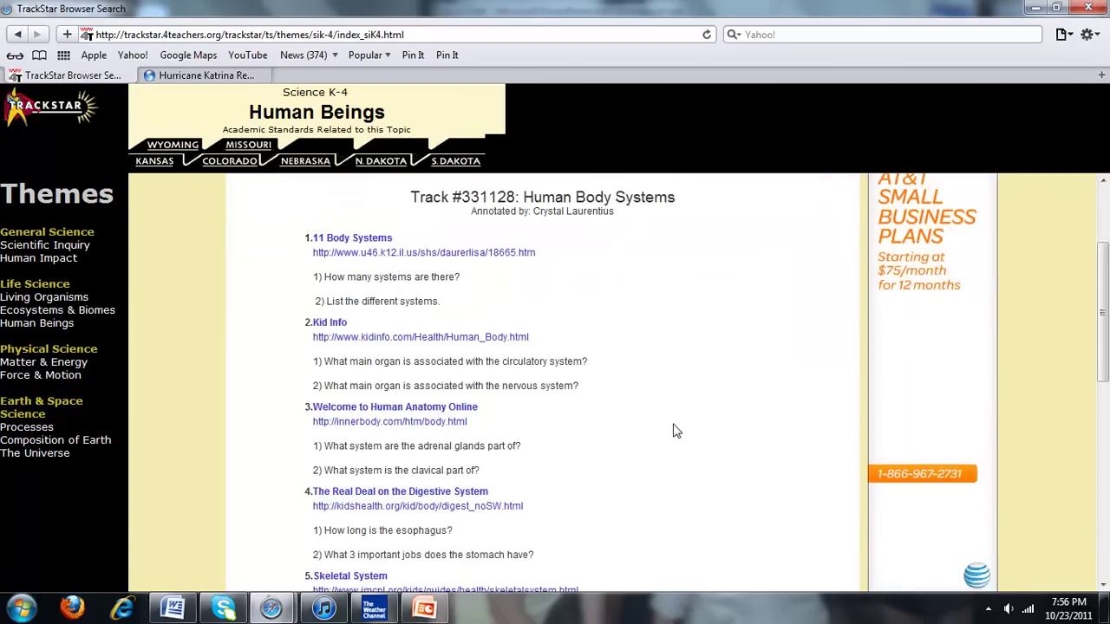
pyautogui.click(22, 33)
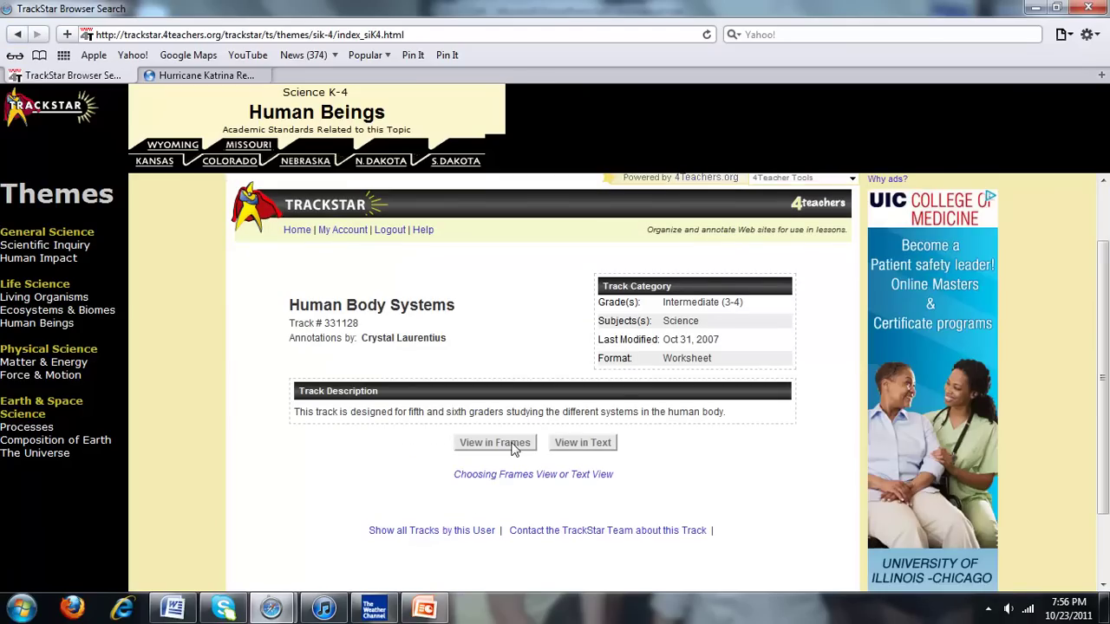
pyautogui.click(512, 444)
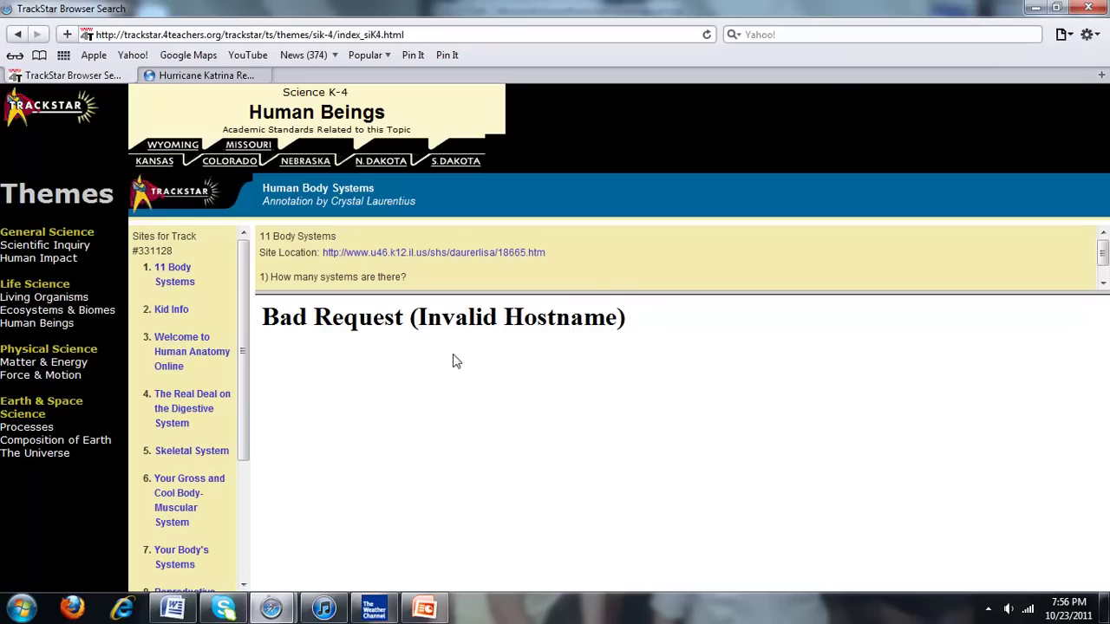
# Open the track's Kid Info site and review its annotation questions and the linked human body resources.
pyautogui.click(180, 311)
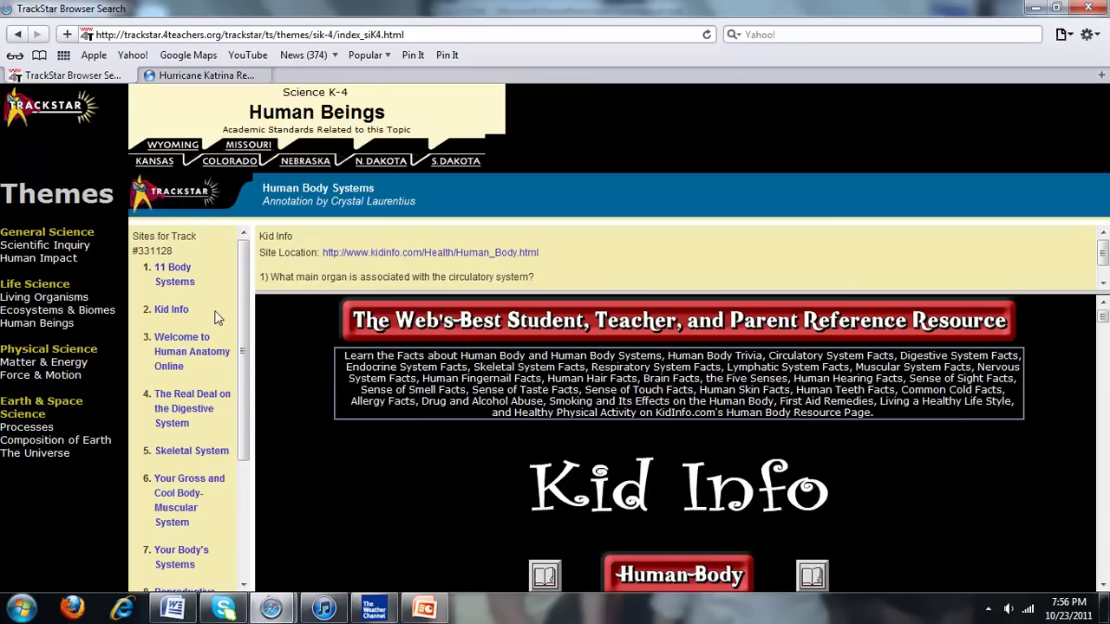
pyautogui.scroll(-3, 217, 313)
pyautogui.scroll(3, 219, 485)
pyautogui.scroll(-3, 220, 466)
pyautogui.scroll(3, 210, 479)
pyautogui.click(310, 233)
pyautogui.click(1103, 285)
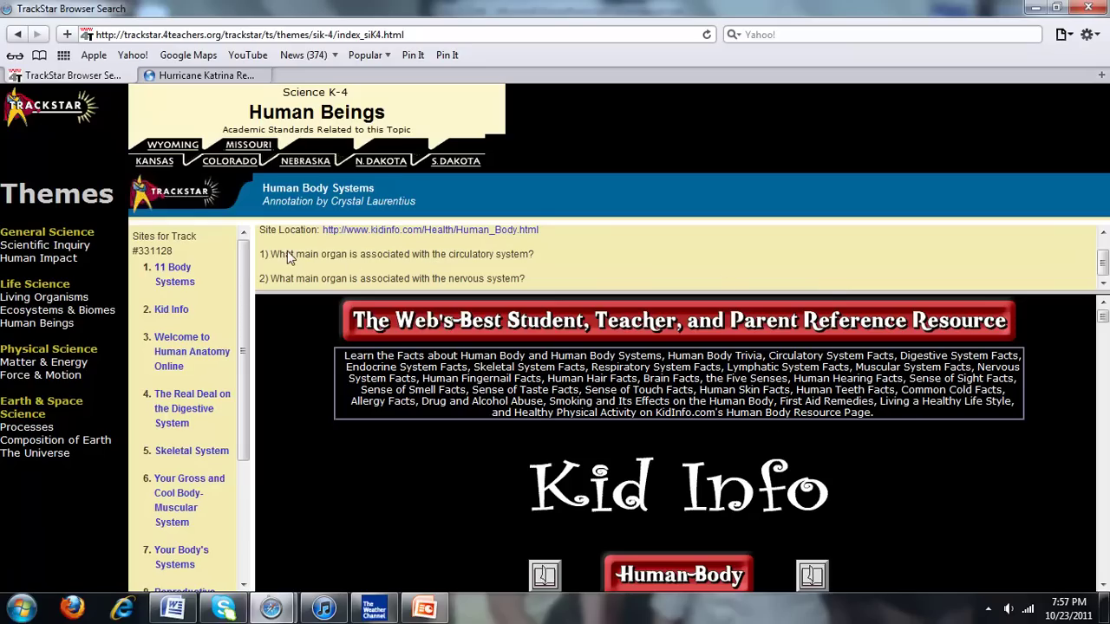
pyautogui.scroll(-15, 902, 444)
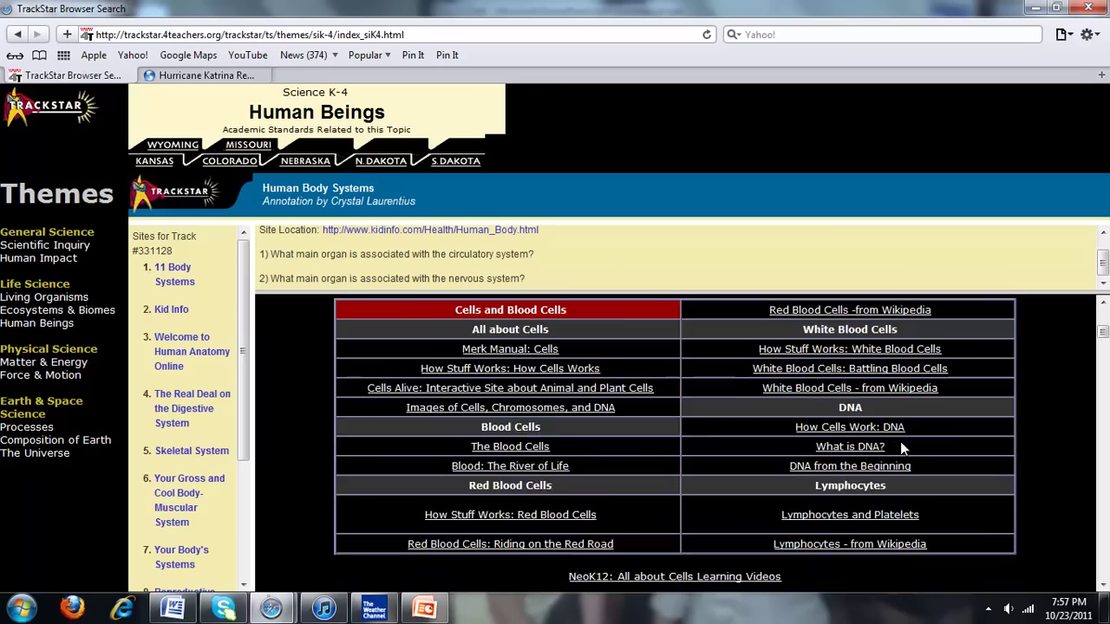
pyautogui.scroll(15, 900, 444)
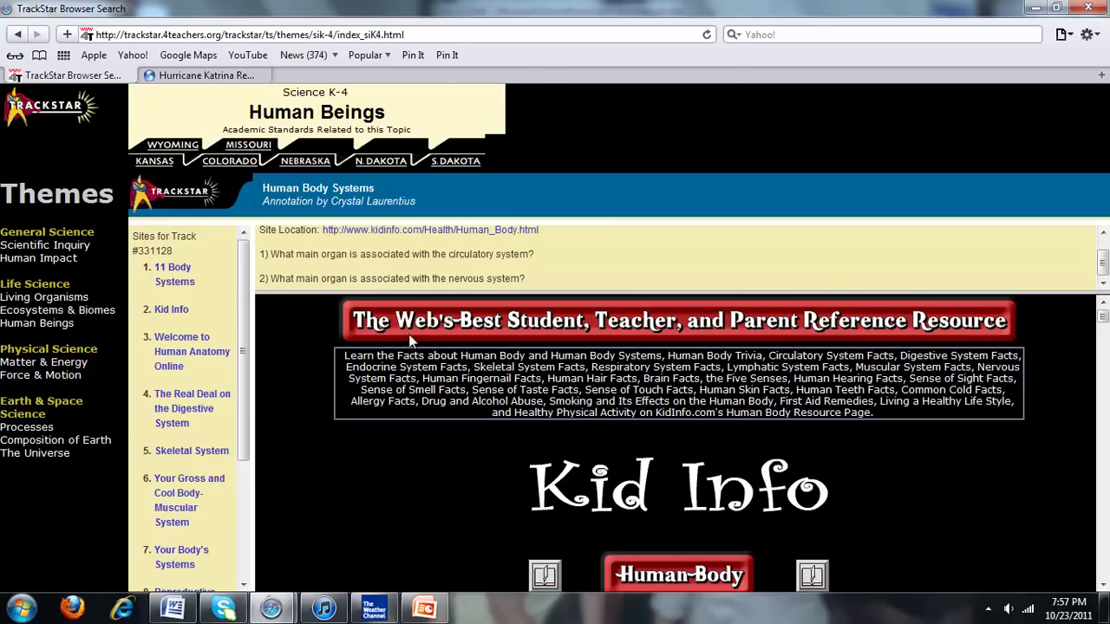
# Open the Welcome to Human Anatomy Online site, review its questions and content, and return to Kid Info.
pyautogui.click(180, 353)
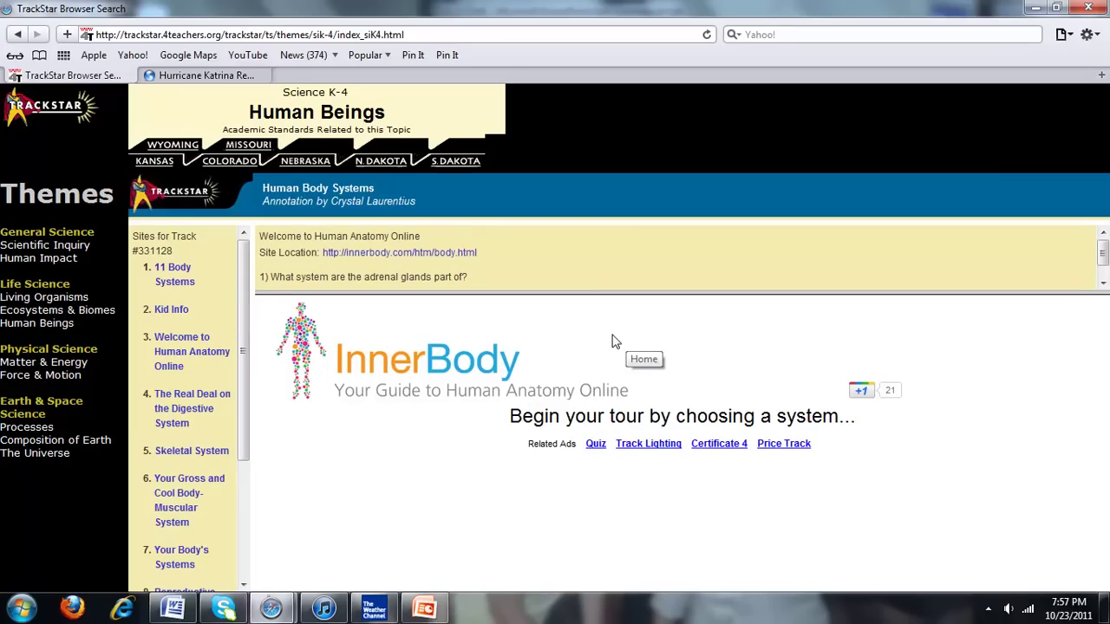
pyautogui.scroll(-1, 941, 276)
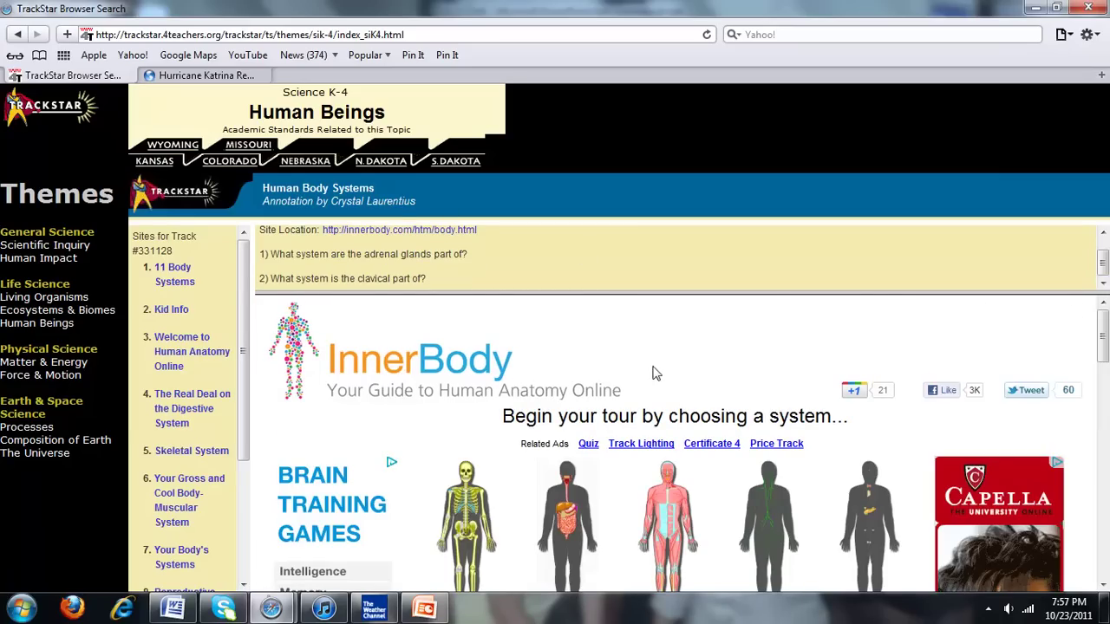
pyautogui.scroll(-5, 651, 372)
pyautogui.scroll(5, 503, 316)
pyautogui.click(17, 34)
# Open the My Account page from the end of the track's site list, and return to the TrackStar home page.
pyautogui.moveTo(244, 364); pyautogui.dragTo(242, 546)
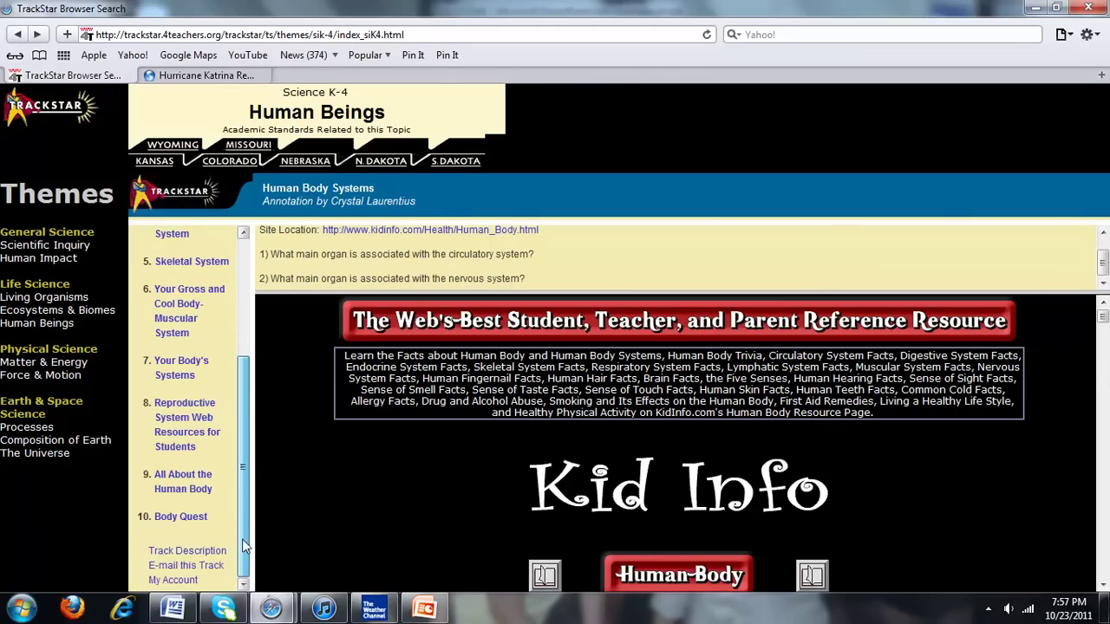
pyautogui.click(193, 581)
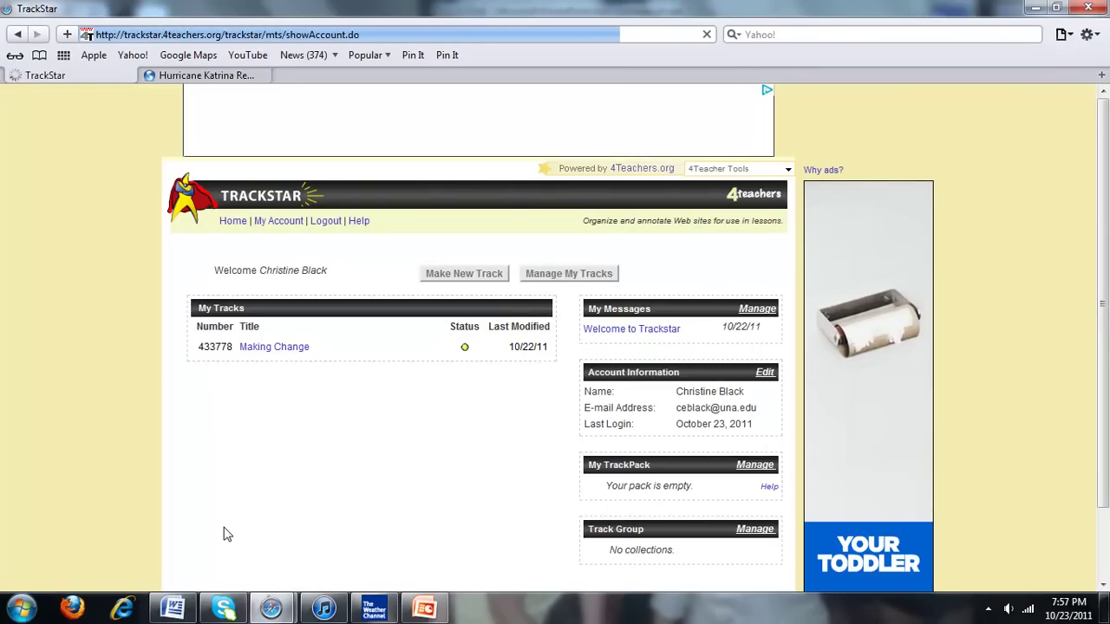
pyautogui.click(232, 221)
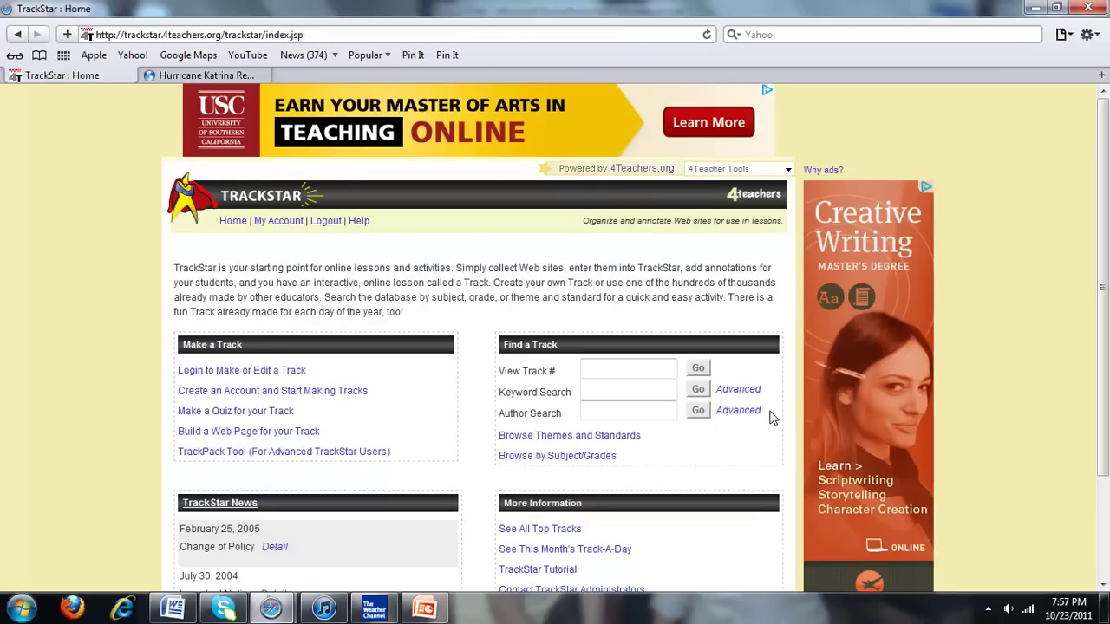
# Open this month's Track-A-Day page and look through the October 2011 Fun Days list.
pyautogui.scroll(-3, 771, 418)
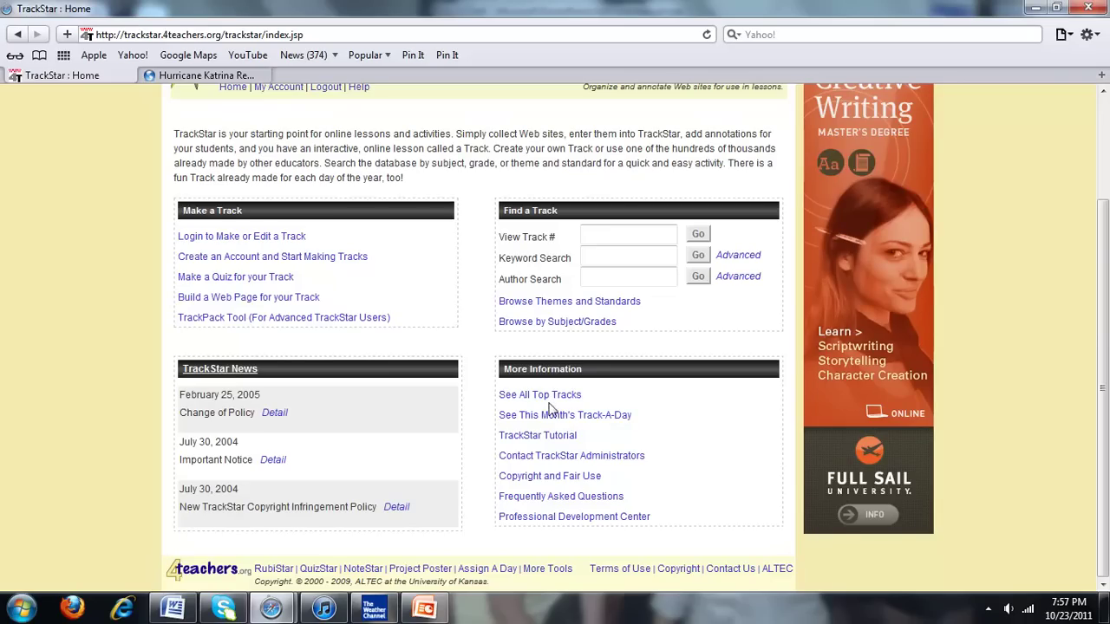
pyautogui.click(598, 418)
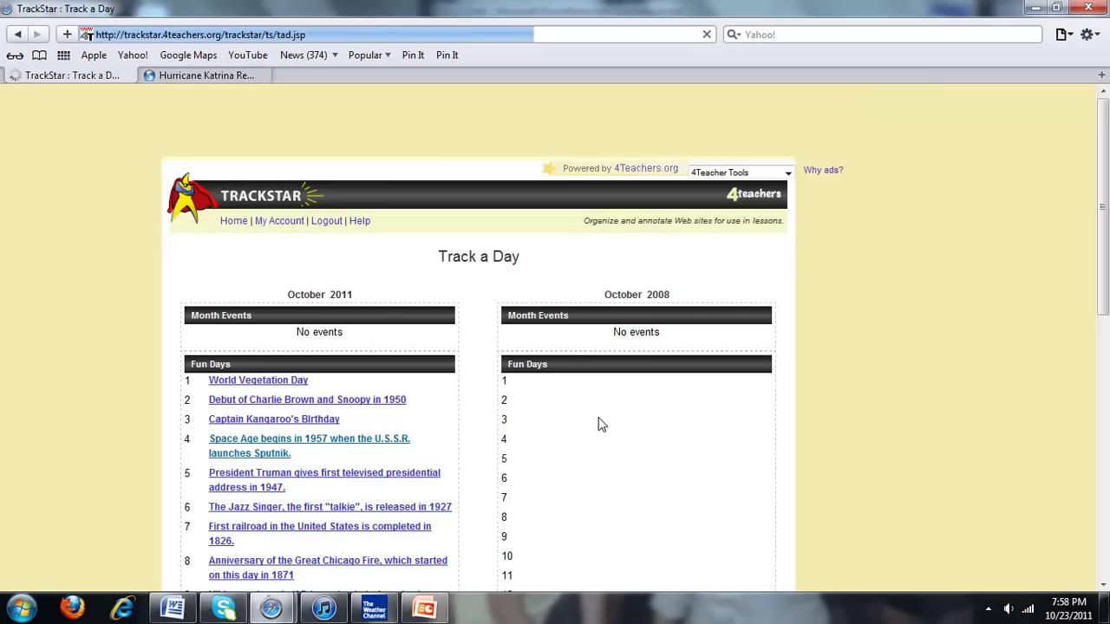
pyautogui.scroll(-3, 582, 387)
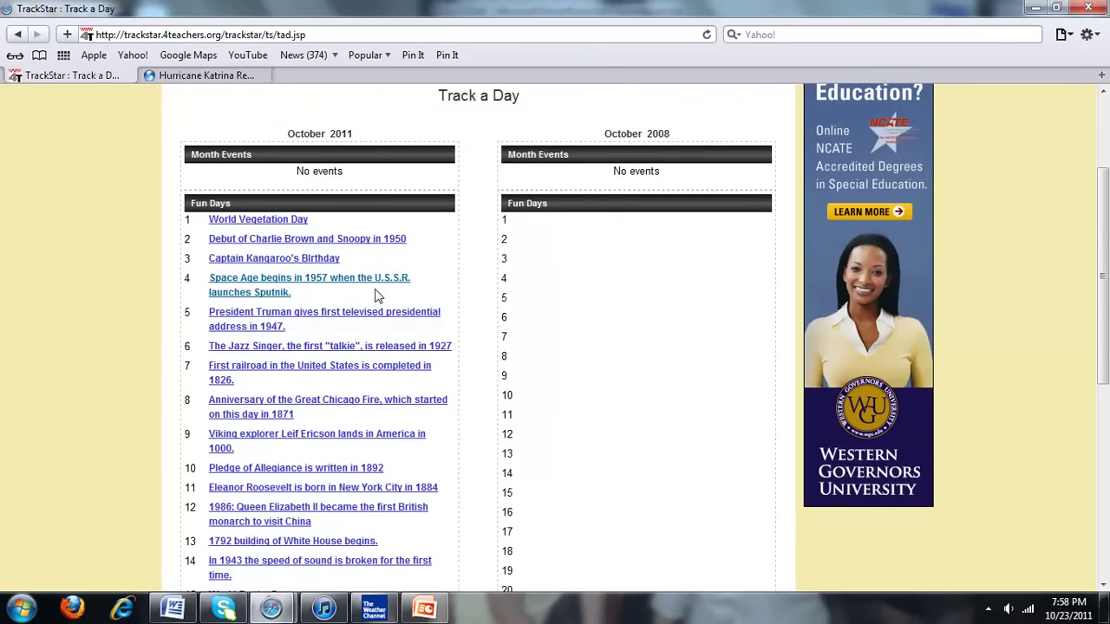
pyautogui.scroll(-6, 370, 256)
pyautogui.scroll(10, 391, 359)
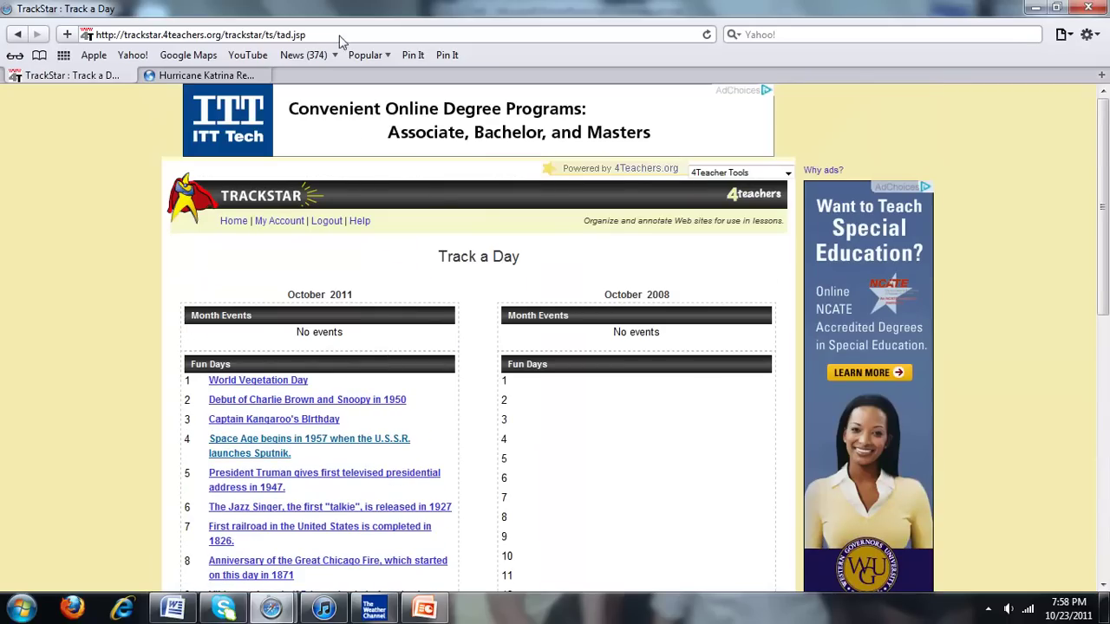
# Return to the TrackStar home page and open the Copyright and Fair Use information.
pyautogui.click(18, 35)
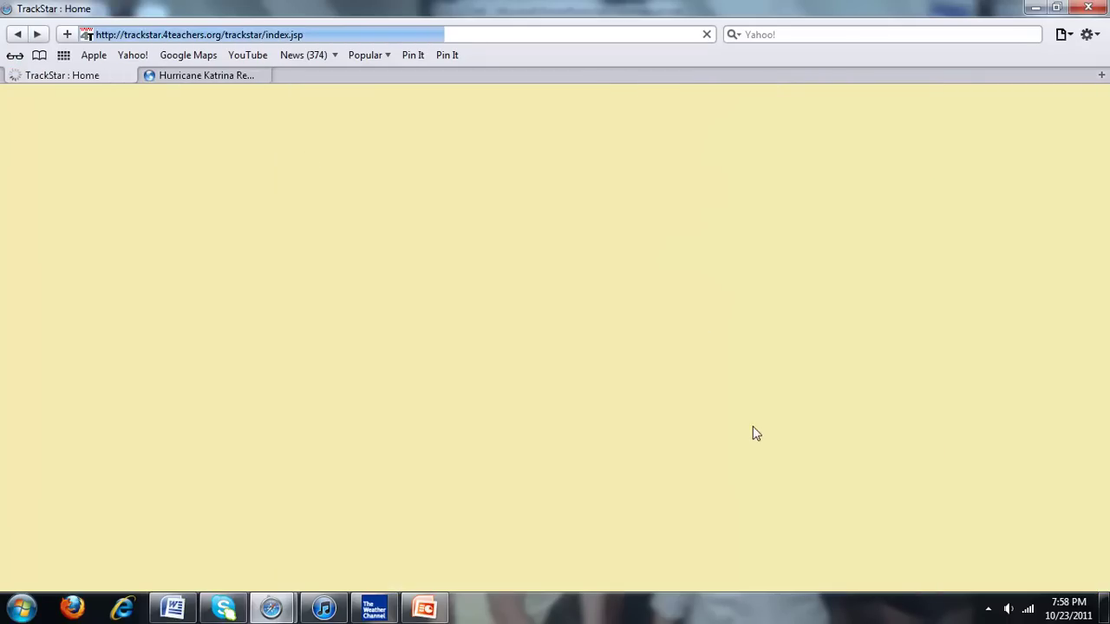
pyautogui.scroll(-3, 754, 433)
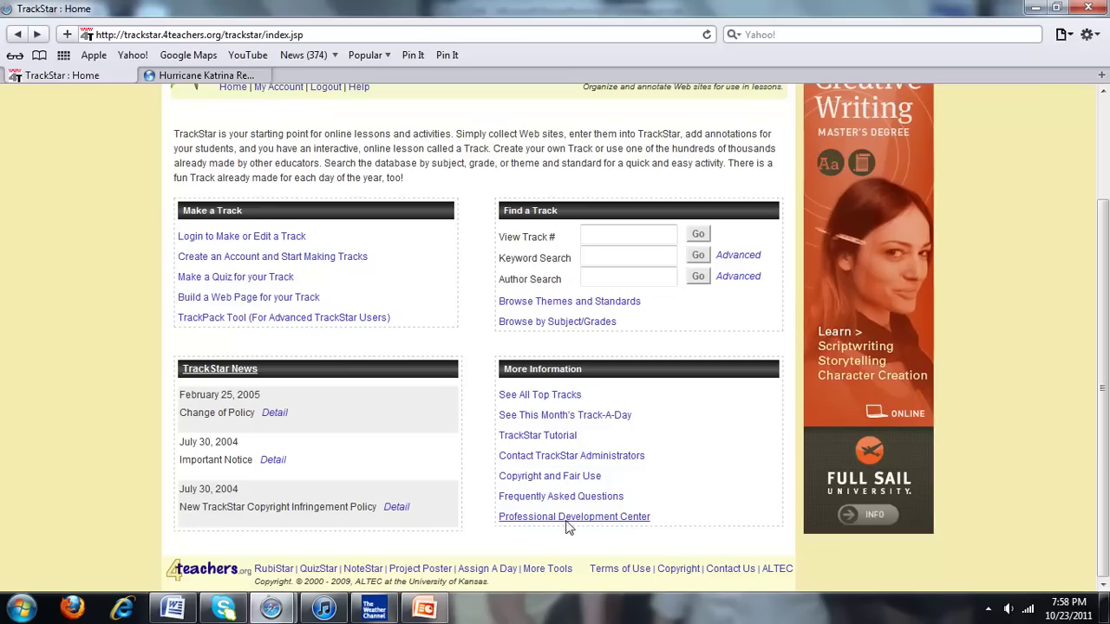
pyautogui.click(568, 476)
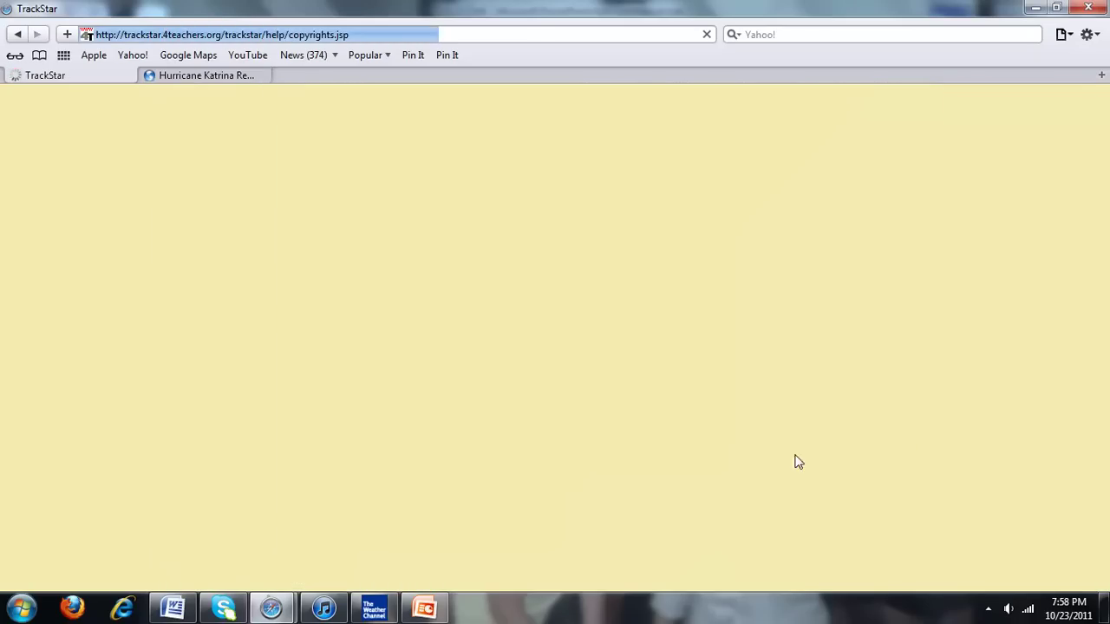
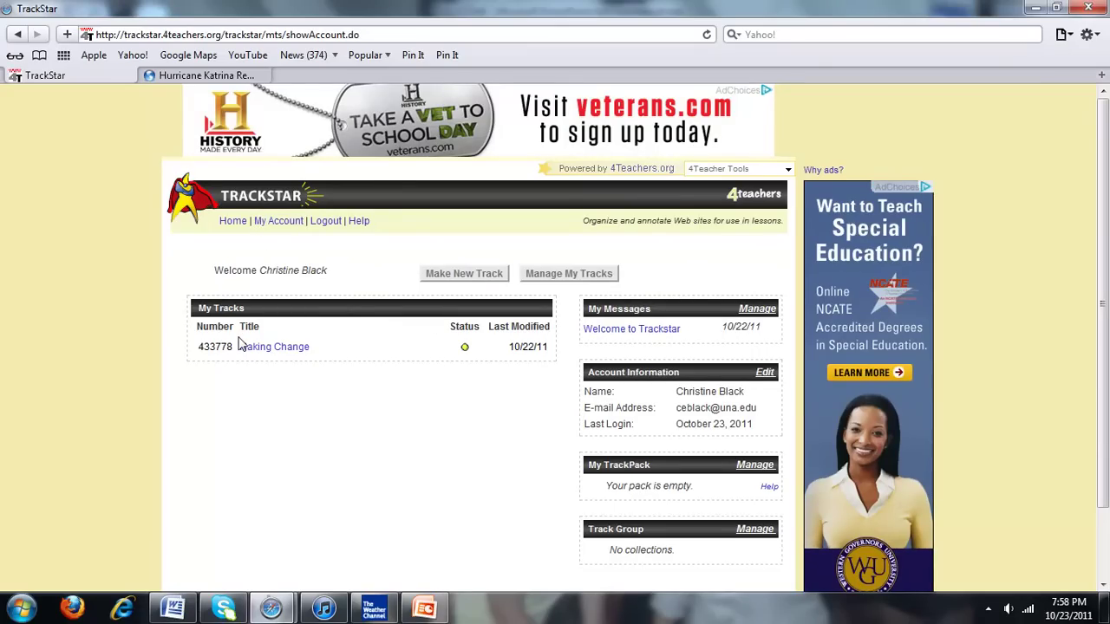
# Start making a new track from the account page.
pyautogui.click(462, 274)
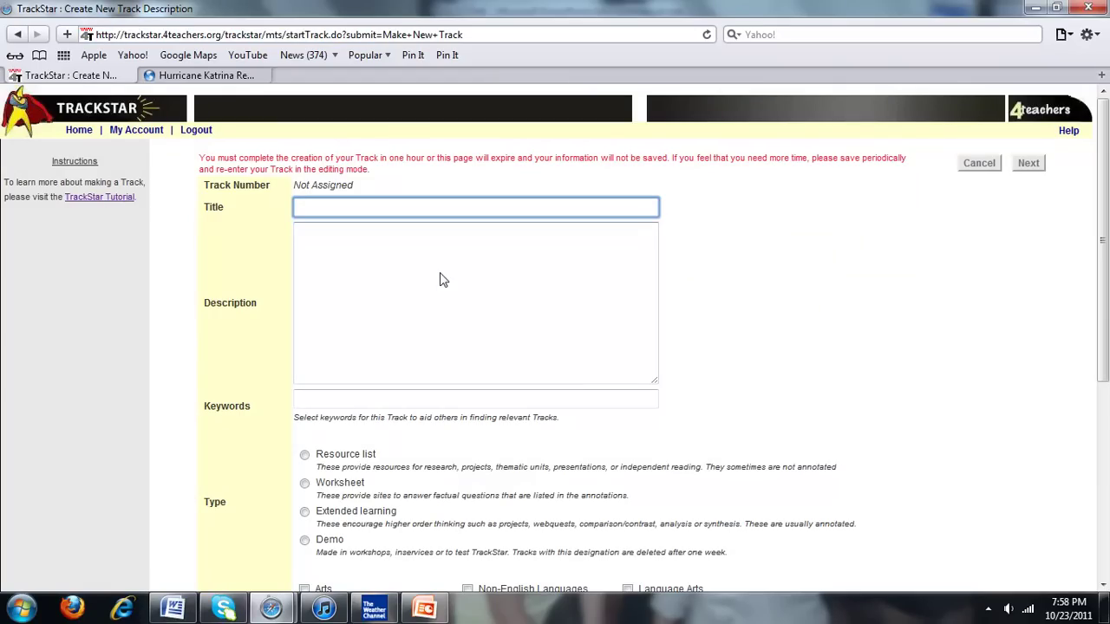
# Switch to the Tech Tool Talk document in Word and read it from the activity title through the Evaluation section.
pyautogui.click(180, 609)
pyautogui.scroll(10, 746, 494)
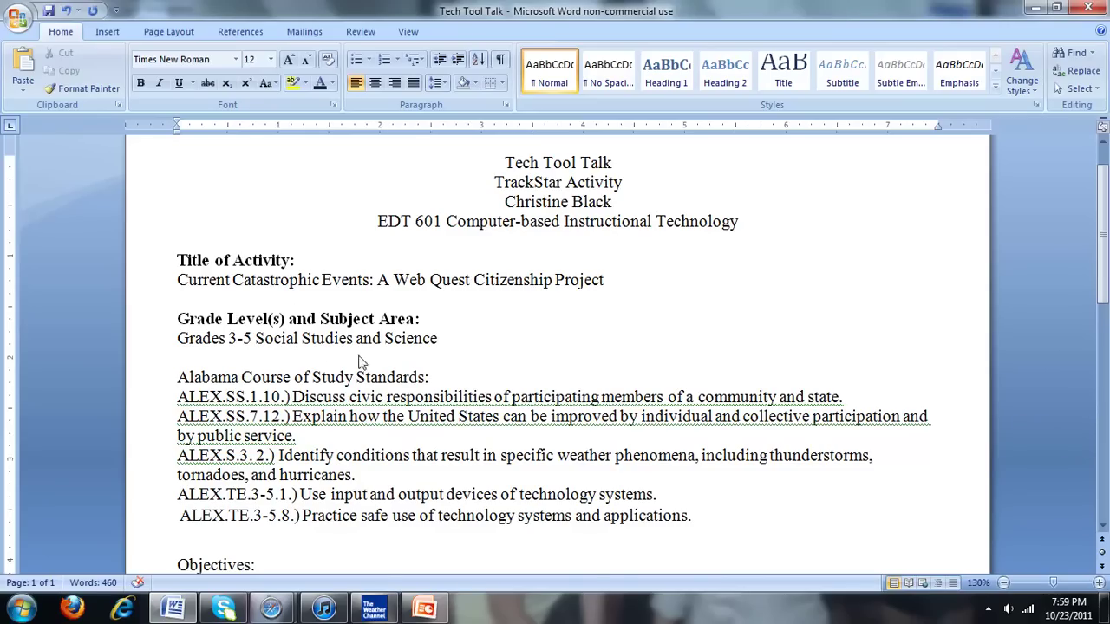
pyautogui.scroll(-2, 466, 359)
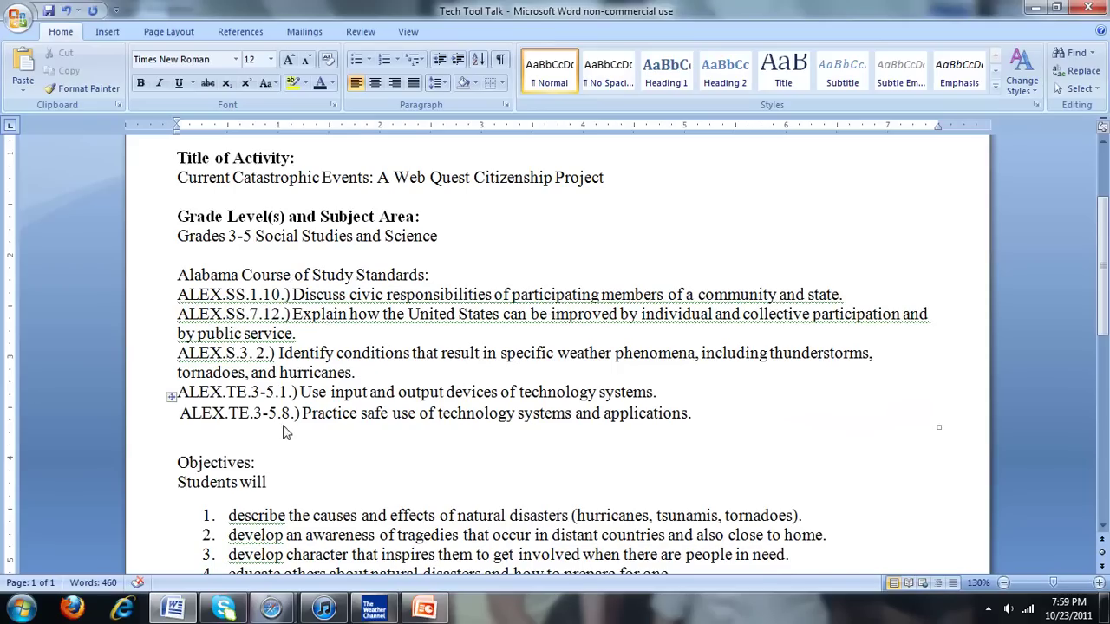
pyautogui.scroll(-1, 377, 446)
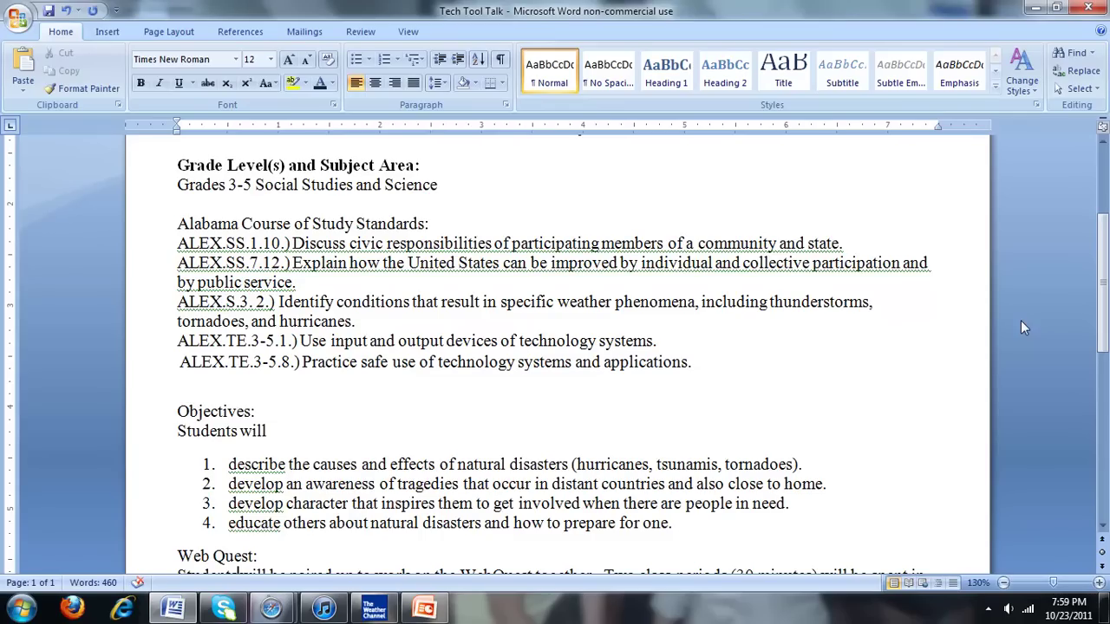
pyautogui.scroll(-5, 1021, 321)
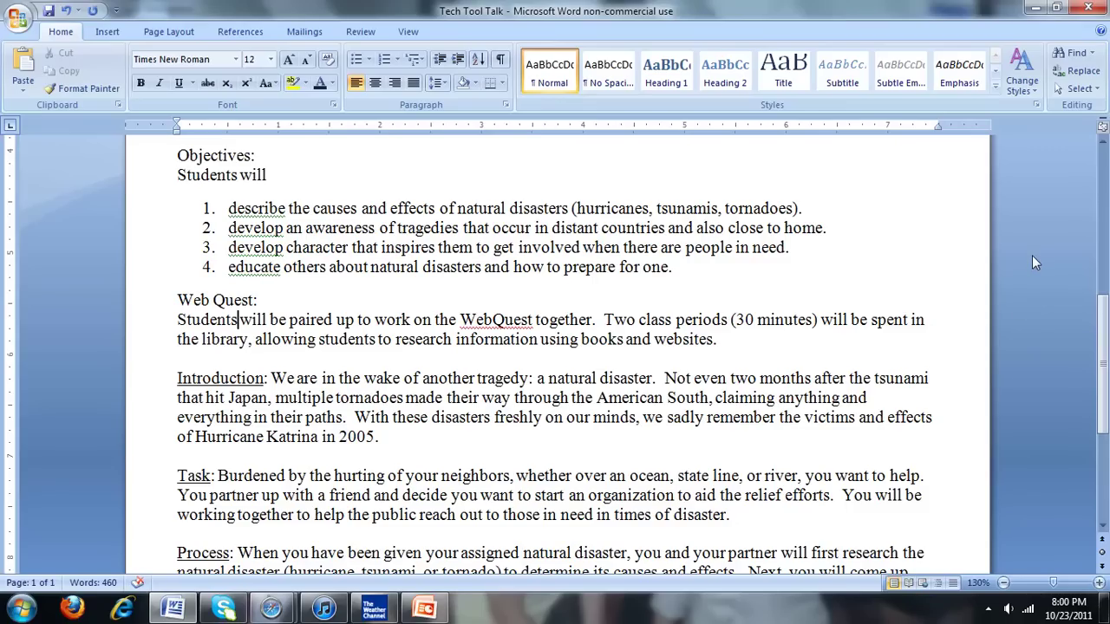
pyautogui.scroll(-2, 1032, 263)
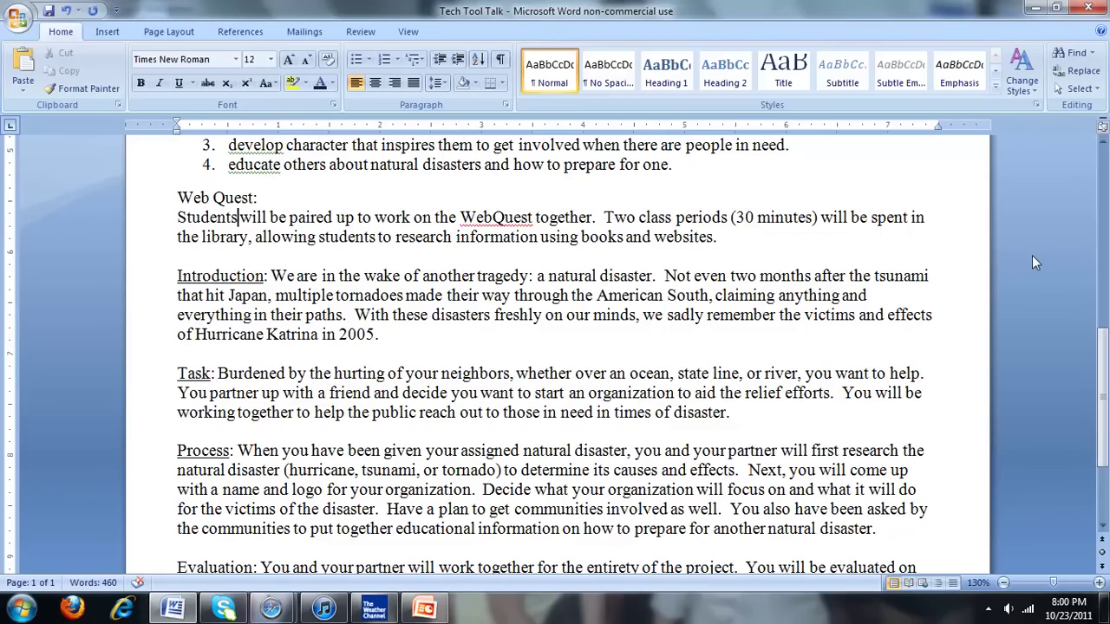
pyautogui.scroll(-2, 1018, 271)
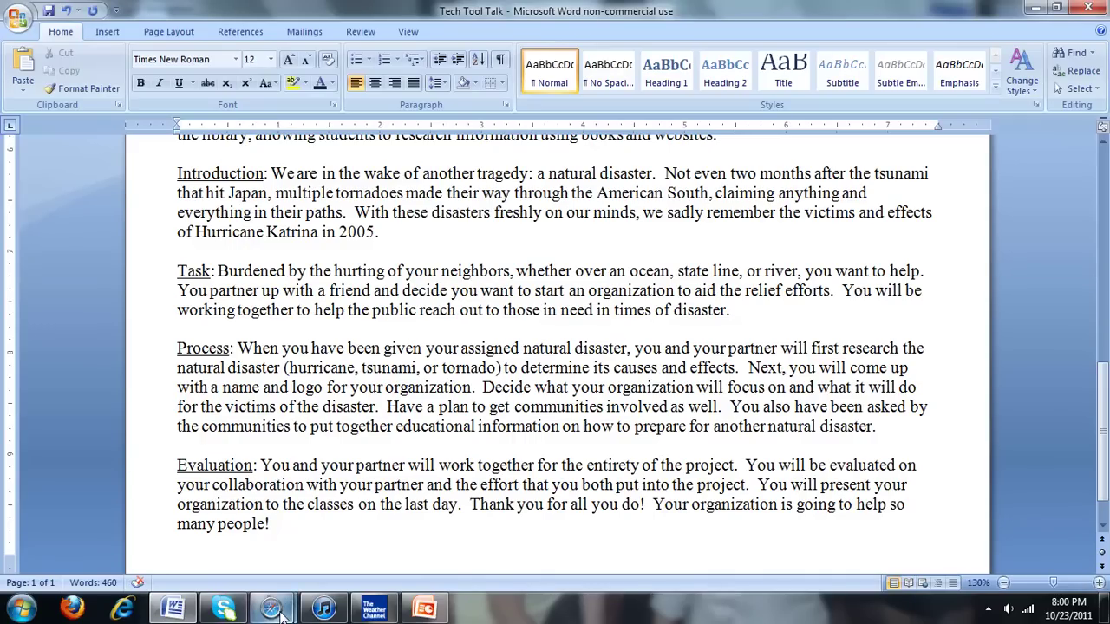
# Switch back to the blank Create New Track Description form in Safari.
pyautogui.moveTo(272, 607)
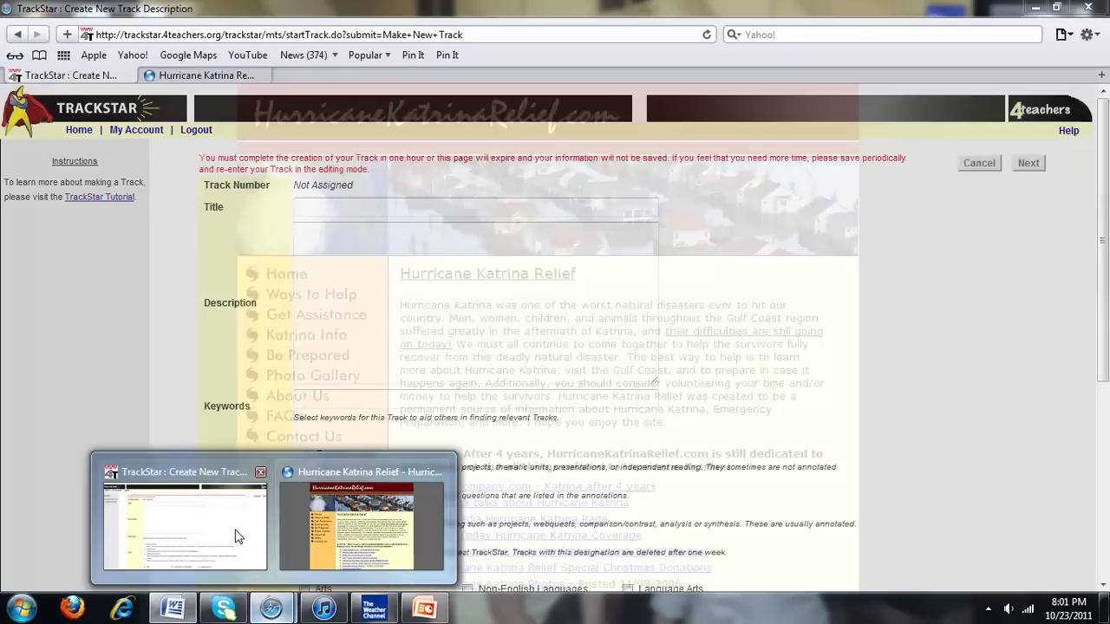
pyautogui.click(236, 533)
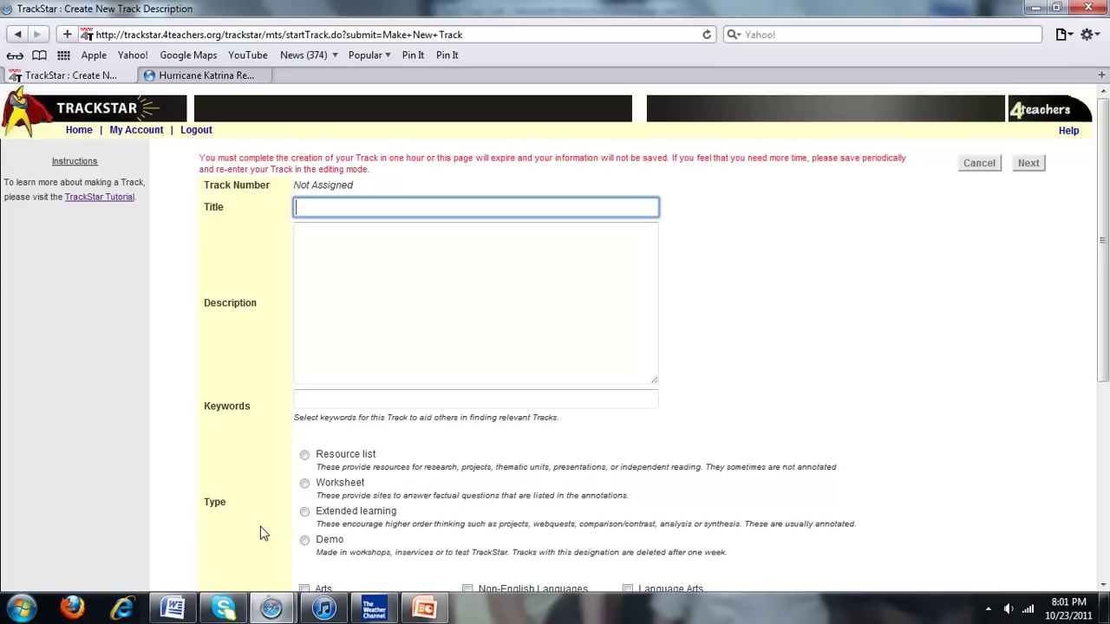
pyautogui.click(263, 533)
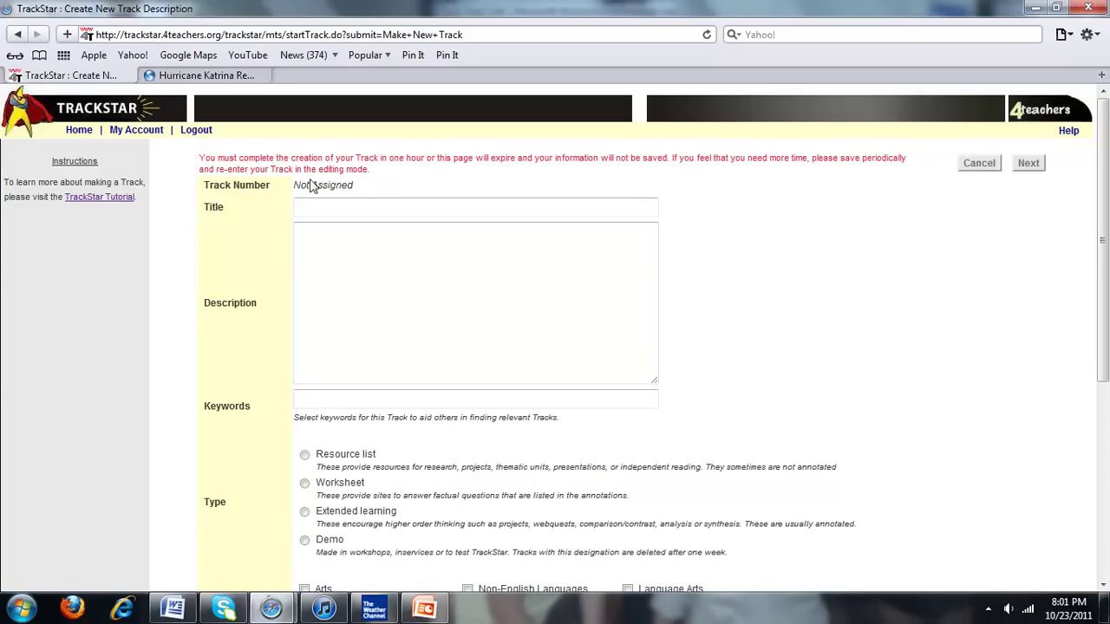
# Title the new track "Current Catastrophic Events Citizenship Project".
pyautogui.click(314, 212)
pyautogui.write('Current C')
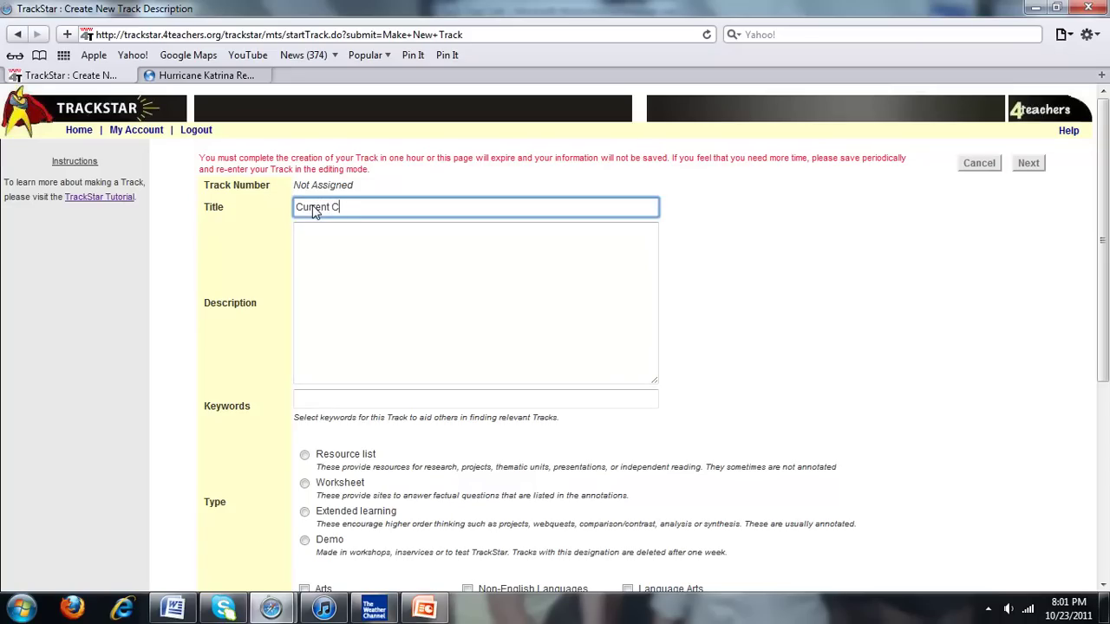
pyautogui.write('atastrophic Events Citi')
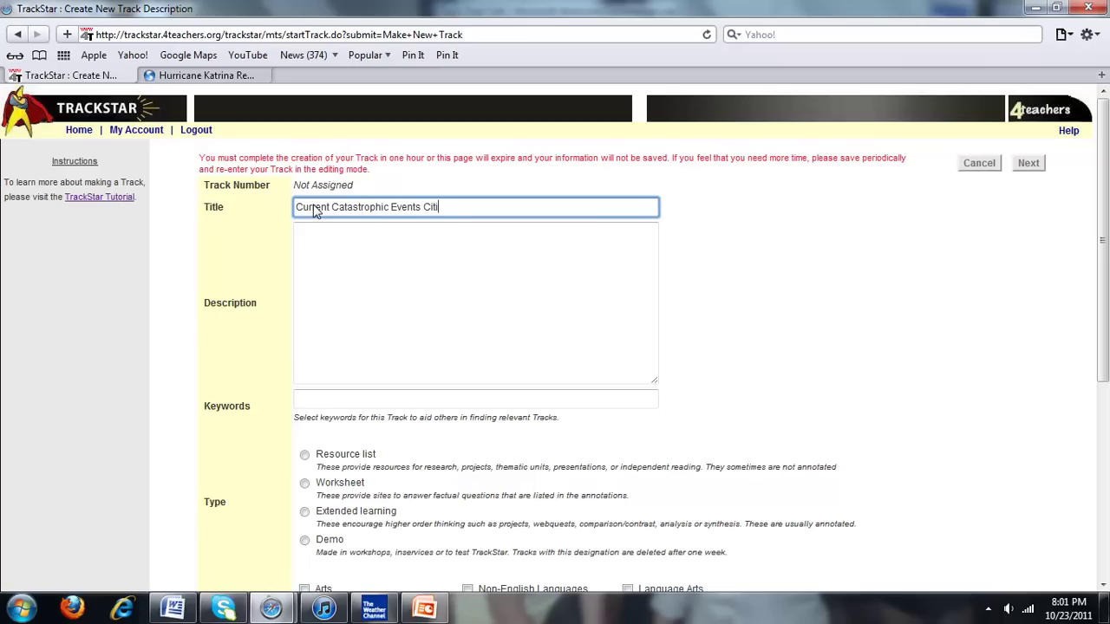
pyautogui.write('zenship Project')
# Describe the track as "This WebQuests challenges students to come up with ways to help those in need after catastrophic events.".
pyautogui.press('Tab')
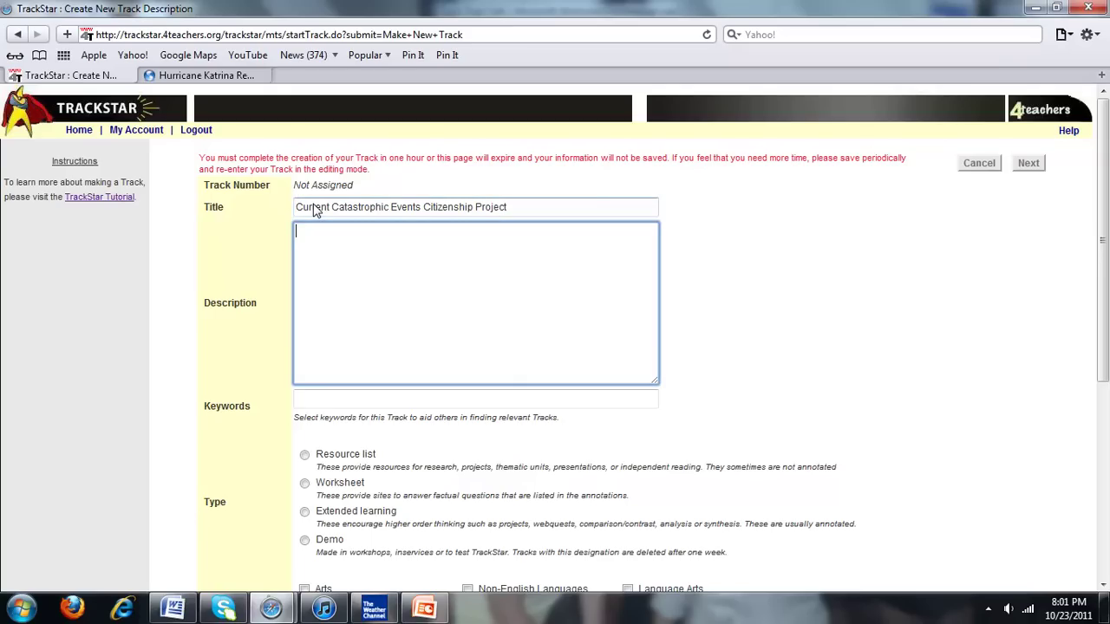
pyautogui.write('This WebQuests challenges ')
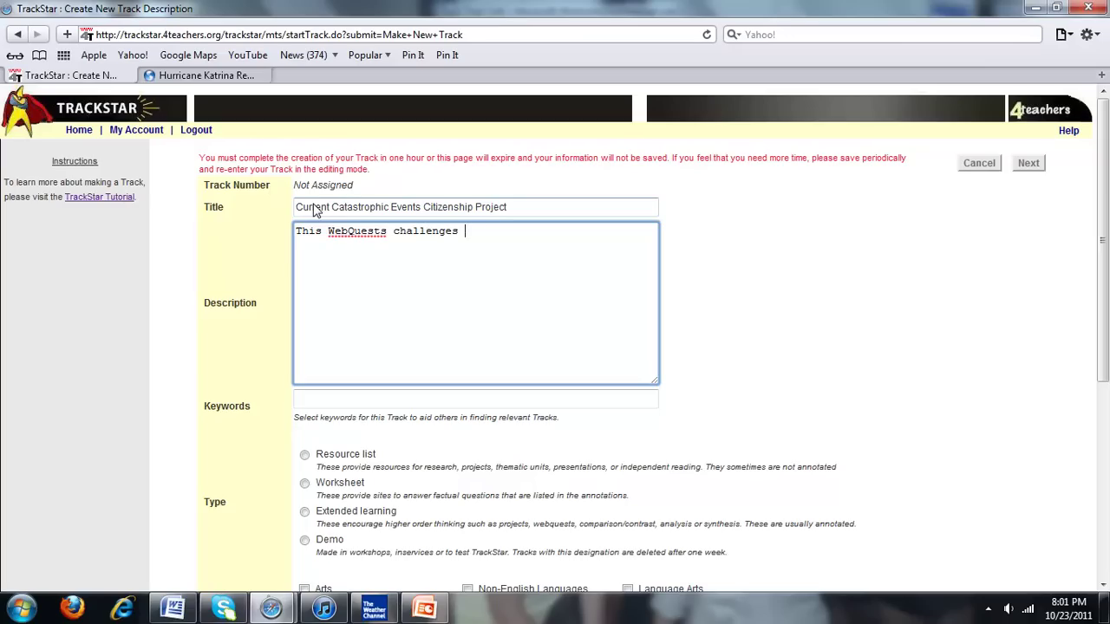
pyautogui.write('students to come up with ways to help ')
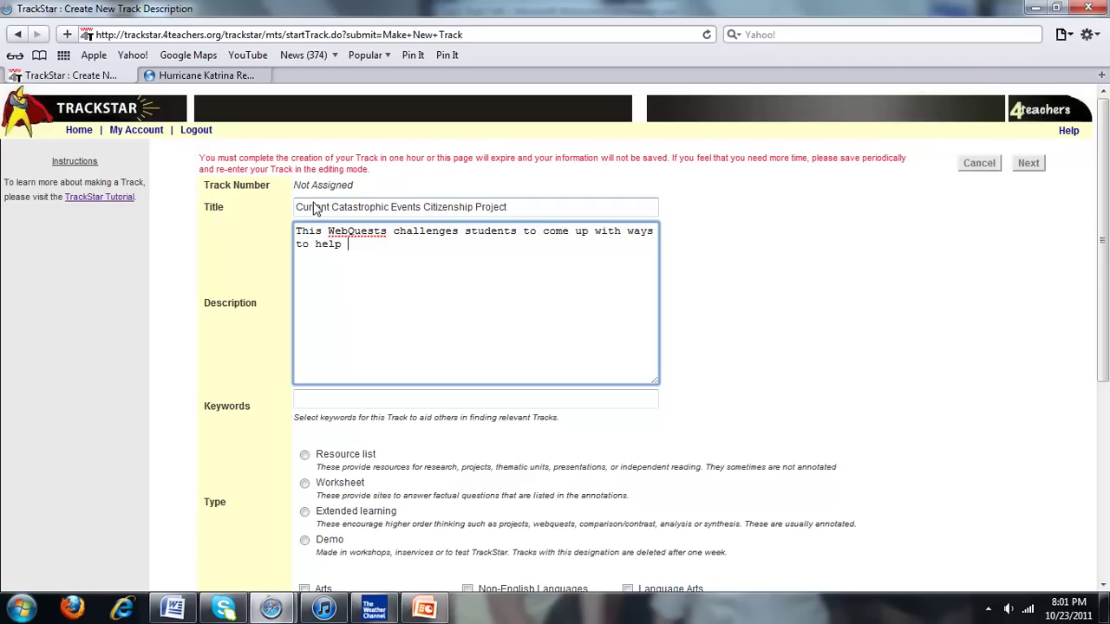
pyautogui.write('those in need after')
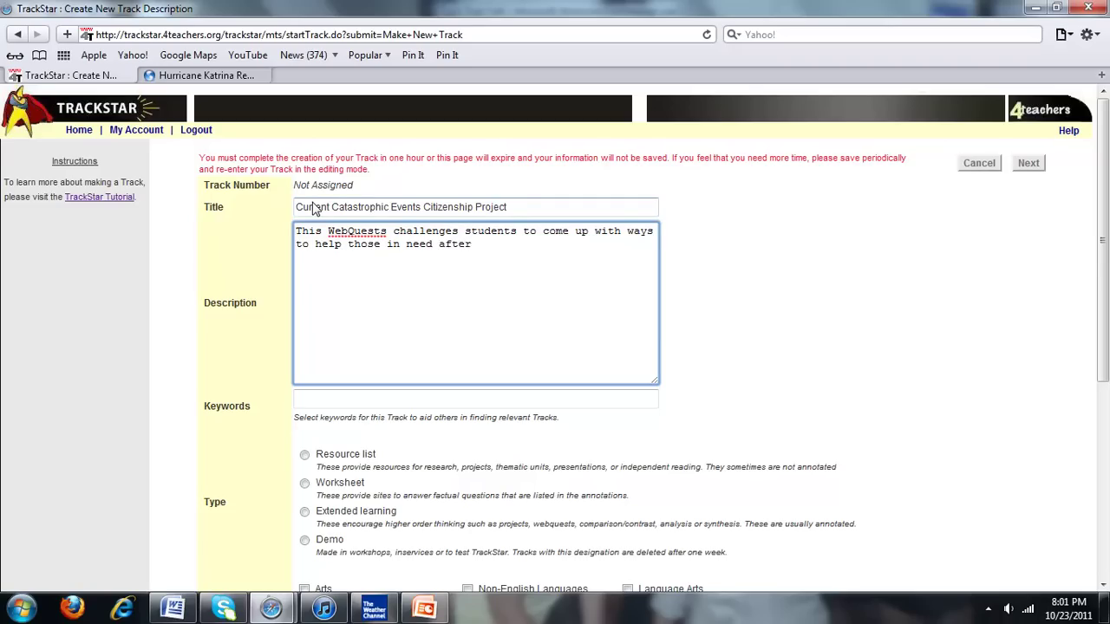
pyautogui.write(' catastrophic events.')
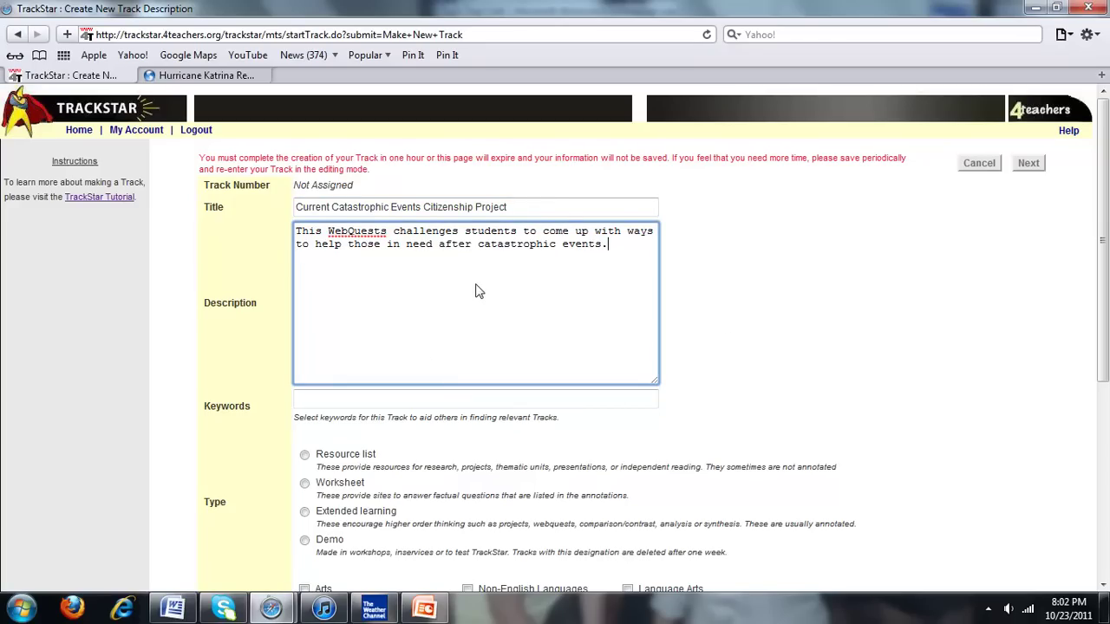
# Enter the keywords "catastrophic events, citizenship" and set the track type to Resource list.
pyautogui.scroll(-5, 480, 292)
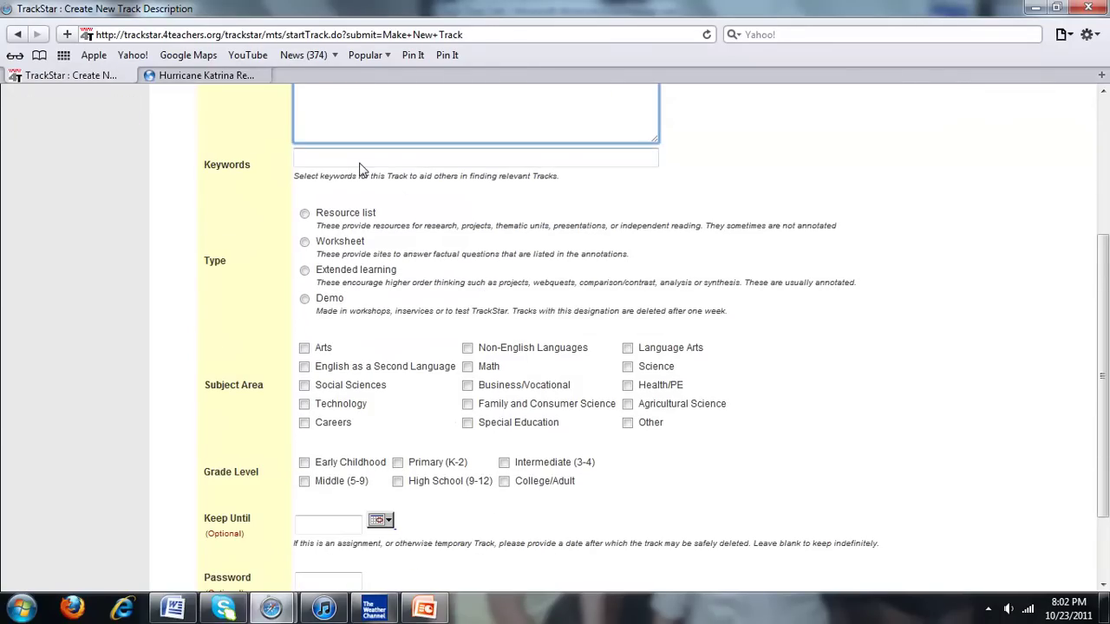
pyautogui.click(362, 161)
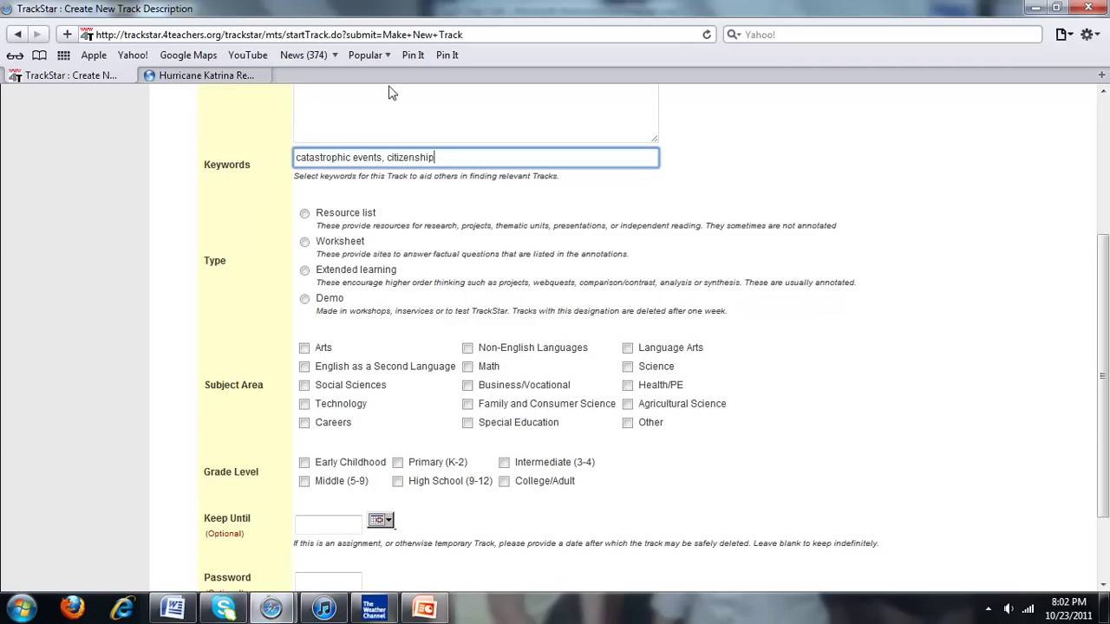
pyautogui.click(304, 213)
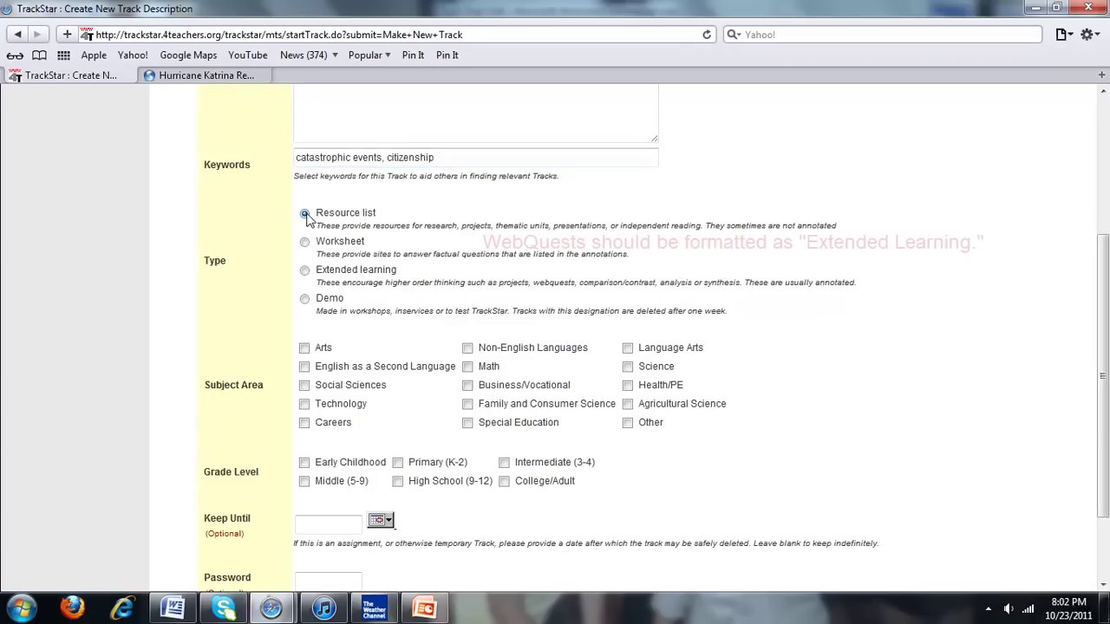
# Assign the track to the Social Sciences and Science subject areas and the Intermediate (3-4) grade level.
pyautogui.scroll(-1, 389, 345)
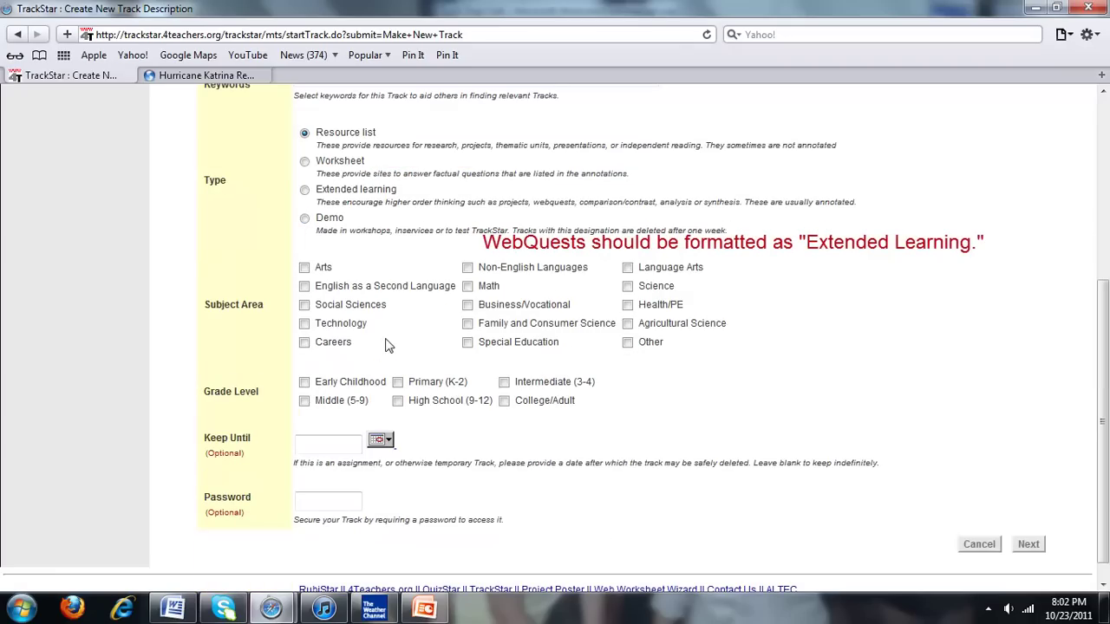
pyautogui.click(305, 305)
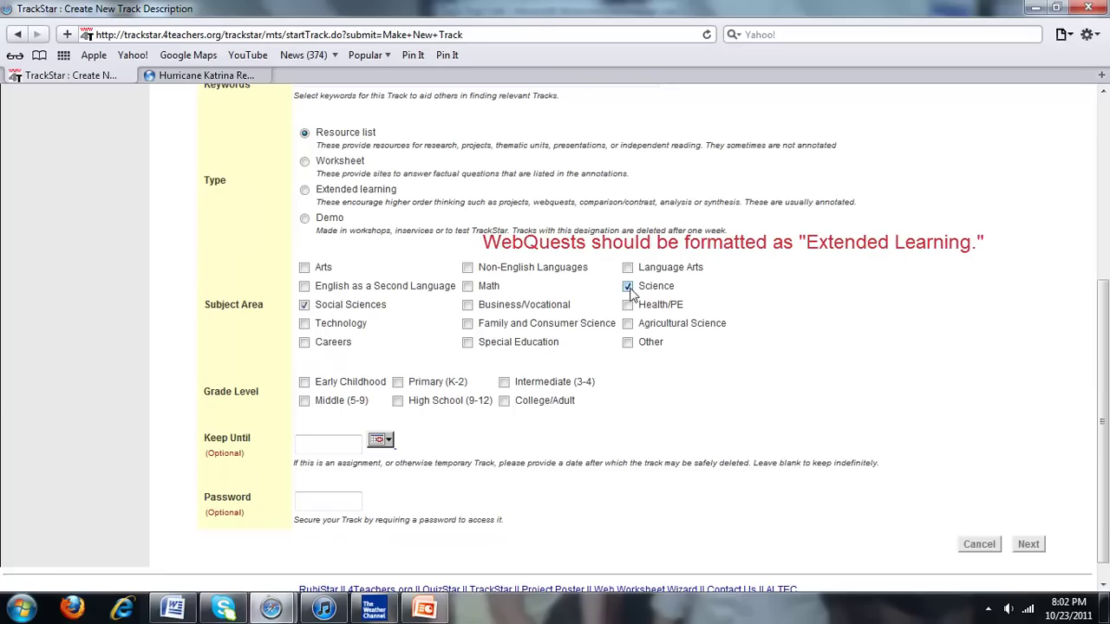
pyautogui.click(504, 381)
# Leave the expiry date and access protection blank, continue to the track's site entry page and dismiss the browser alerts.
pyautogui.scroll(-1, 531, 438)
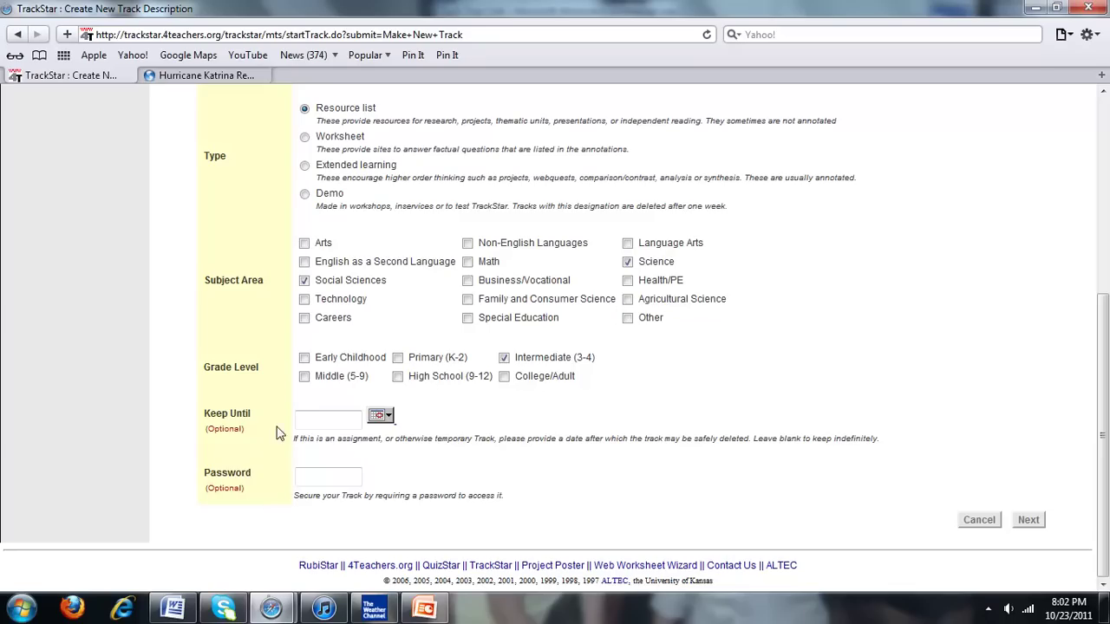
pyautogui.click(1028, 521)
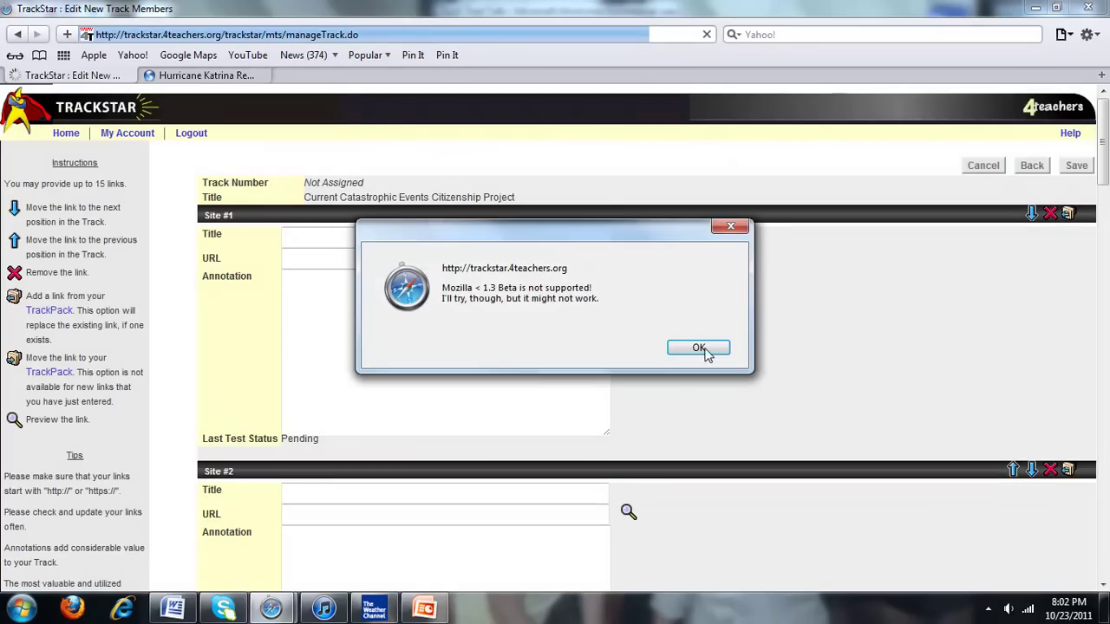
pyautogui.click(700, 349)
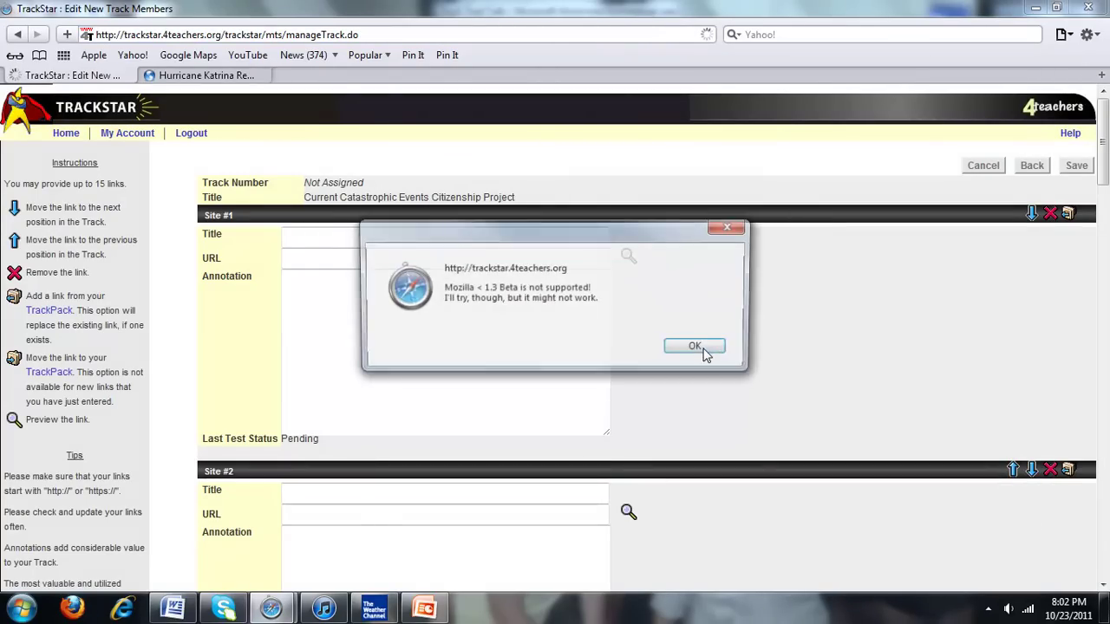
pyautogui.click(696, 346)
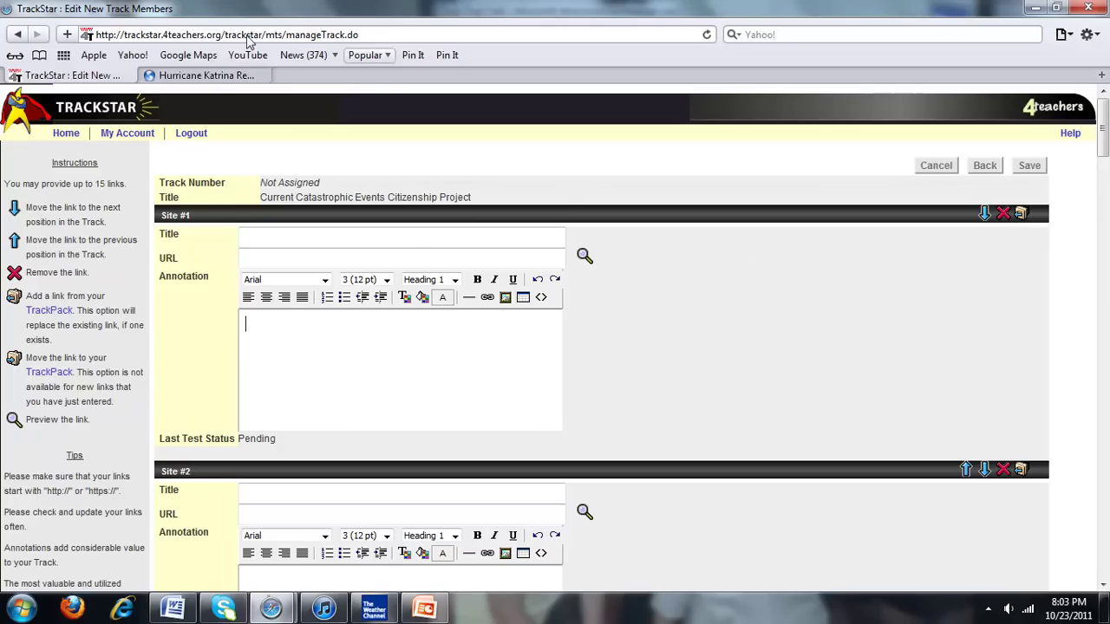
# Copy the address of the open Hurricane Katrina Relief page into the URL of Site #1.
pyautogui.click(256, 75)
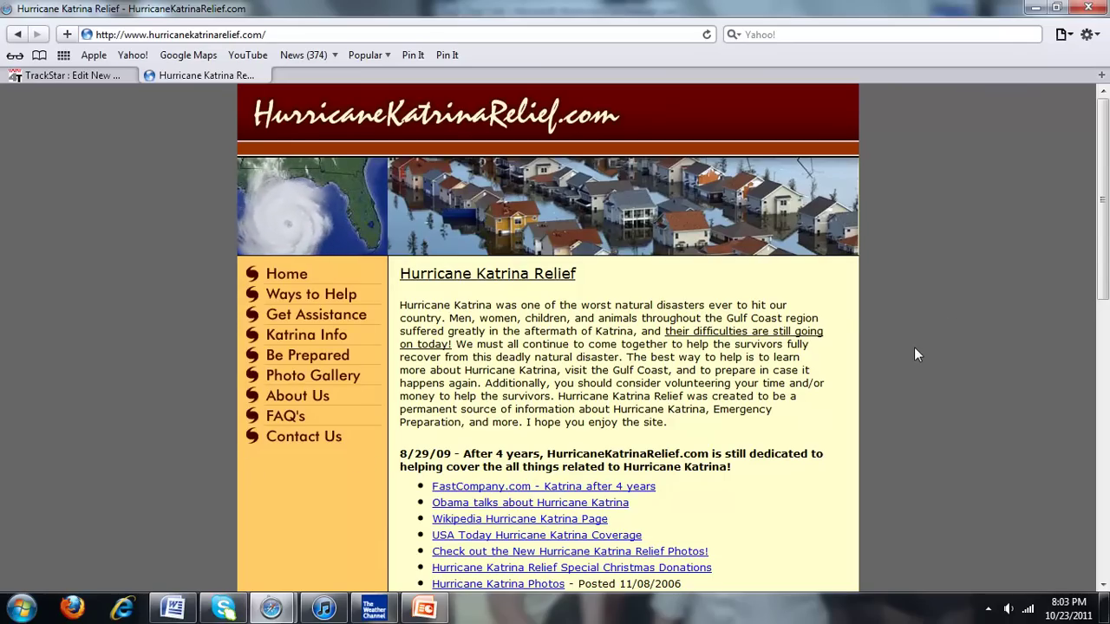
pyautogui.click(173, 36)
pyautogui.rightClick(173, 37)
pyautogui.click(211, 87)
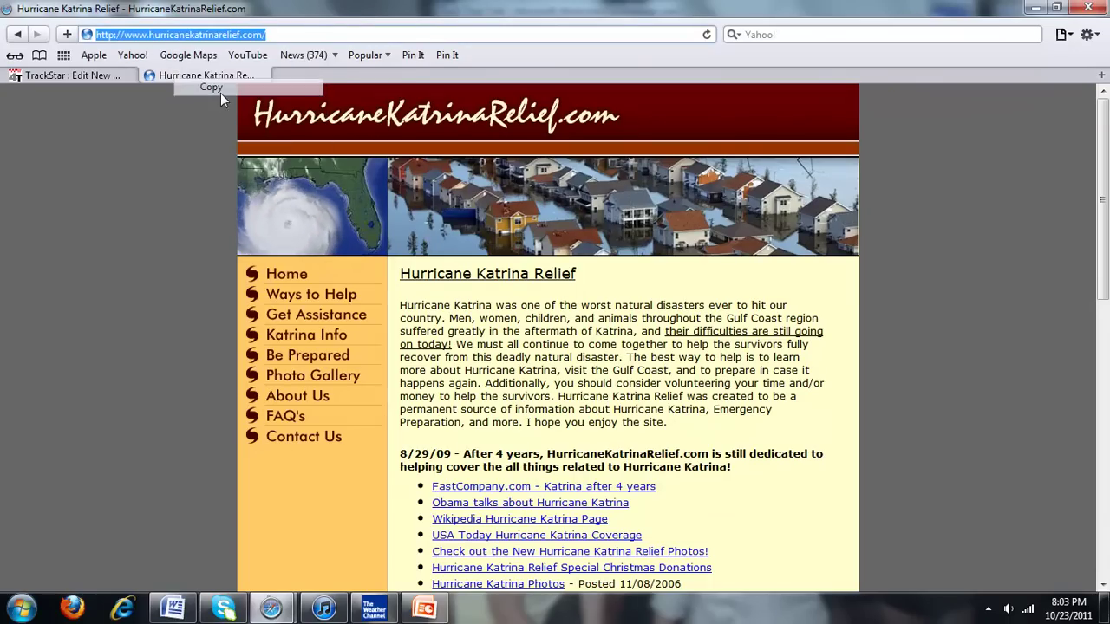
pyautogui.click(135, 76)
pyautogui.click(248, 258)
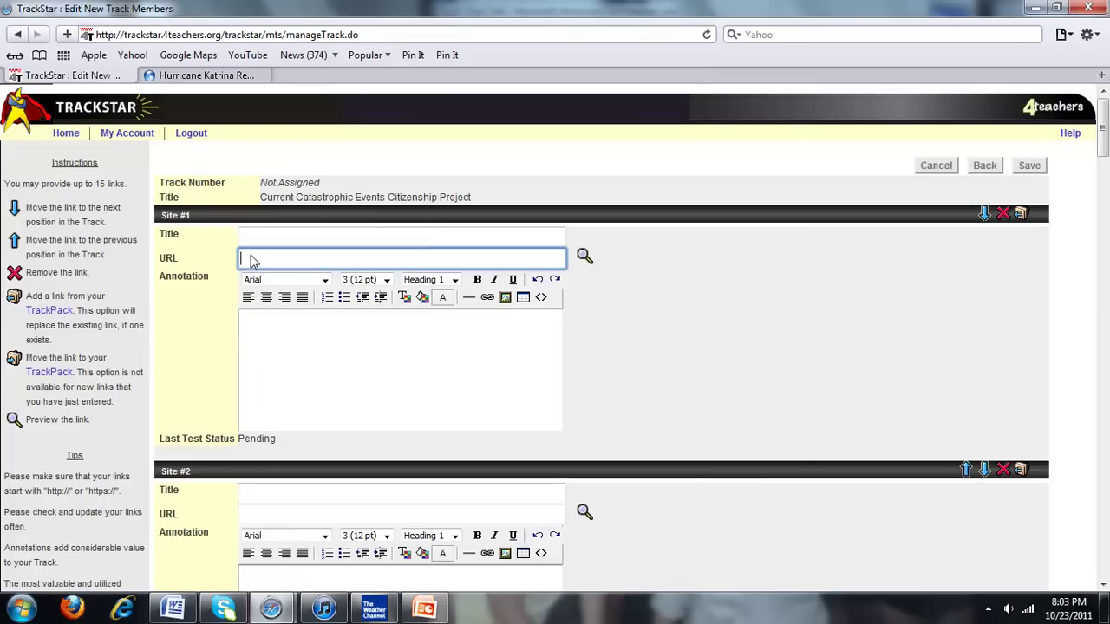
pyautogui.rightClick(249, 259)
pyautogui.click(289, 302)
# Title Site #1 "Hurricane Katrina Relief".
pyautogui.click(262, 243)
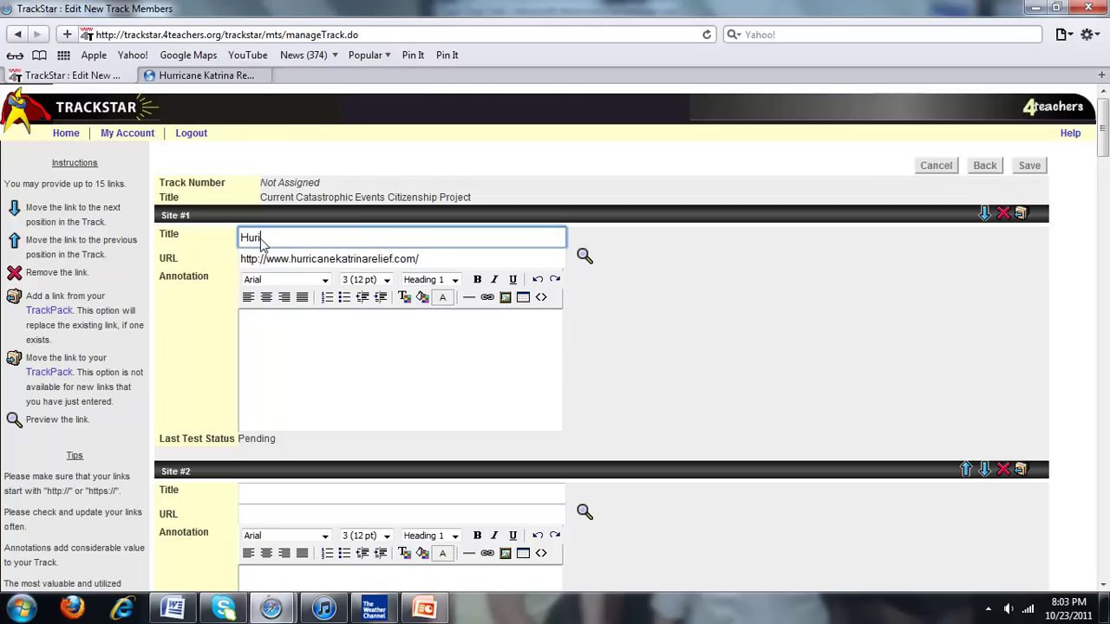
pyautogui.write('Hurricane')
pyautogui.write('Katrin')
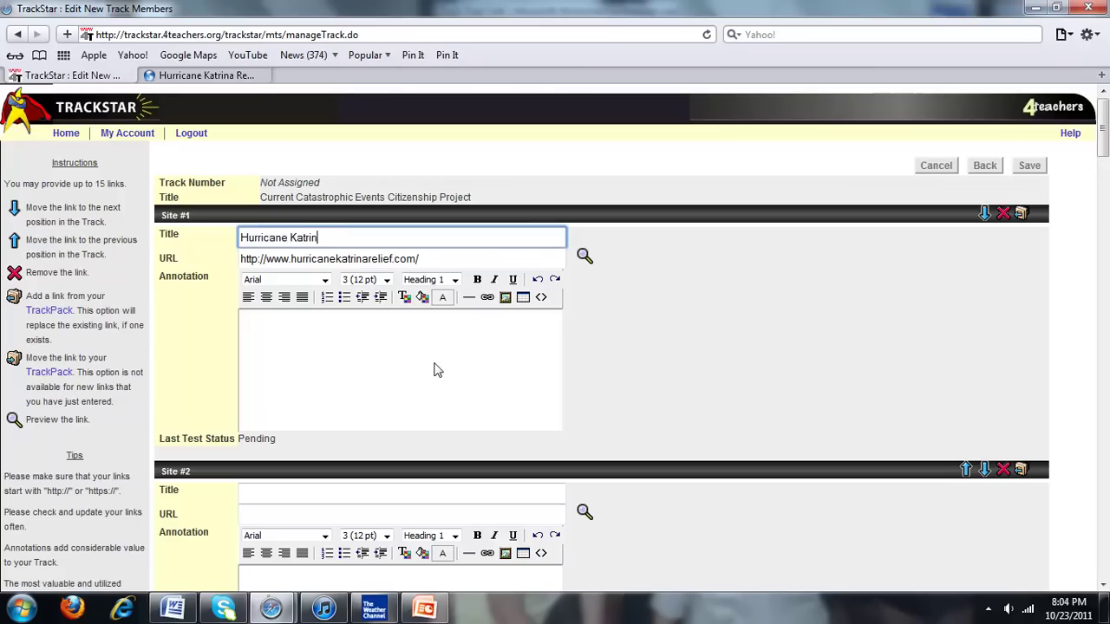
pyautogui.write('a Relief')
# Look at the Ways to Help page on the Hurricane Katrina Relief site, open Be Prepared and return to the track editor.
pyautogui.click(437, 370)
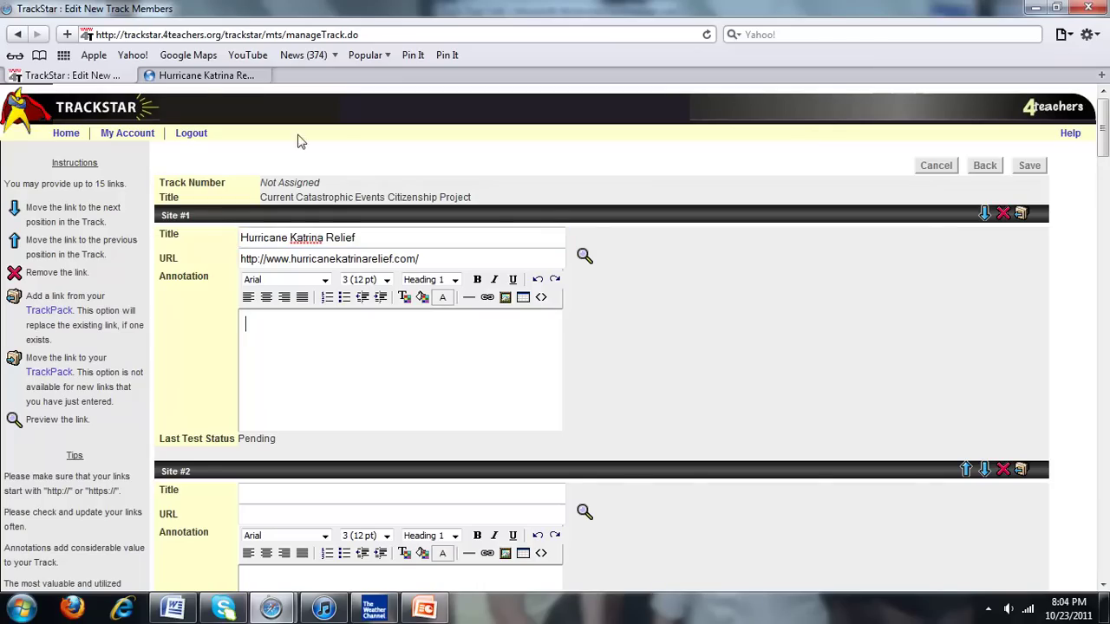
pyautogui.click(206, 76)
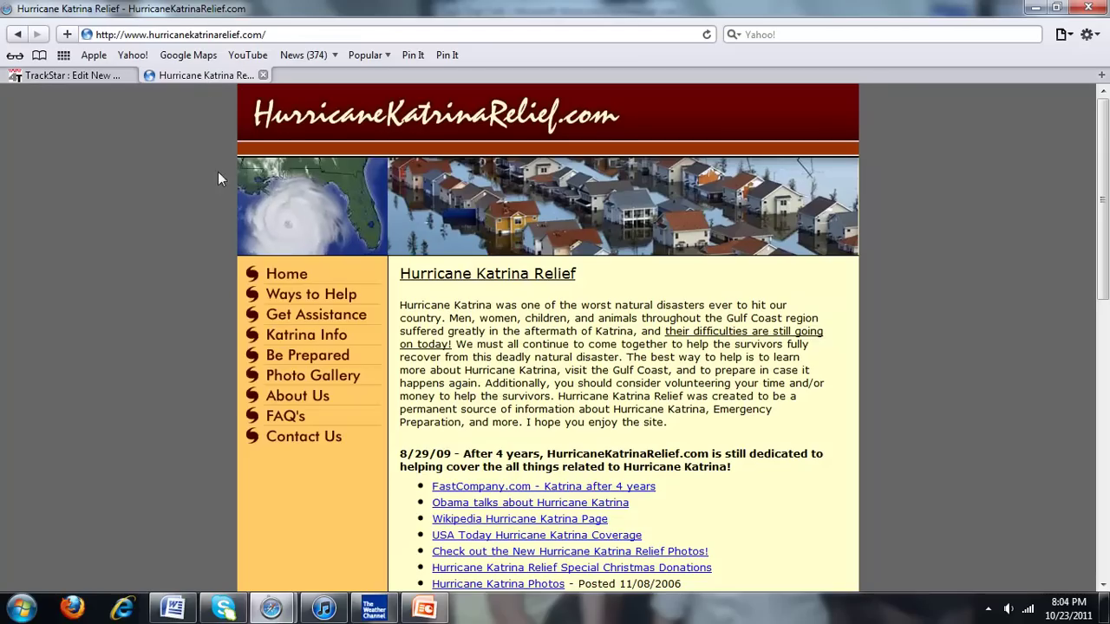
pyautogui.click(326, 291)
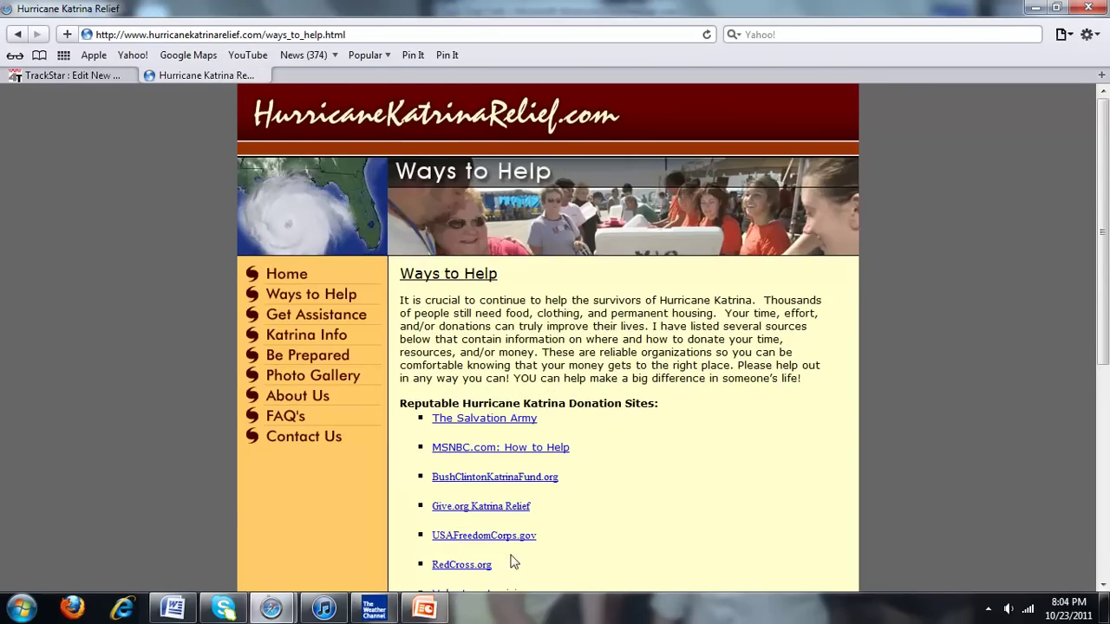
pyautogui.click(321, 357)
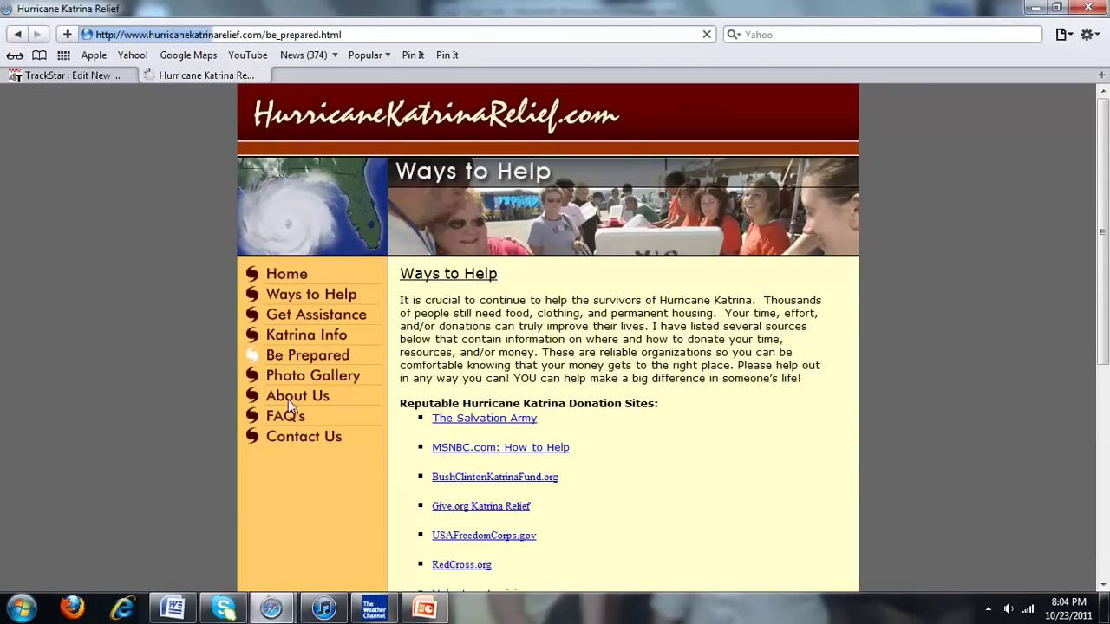
pyautogui.click(66, 76)
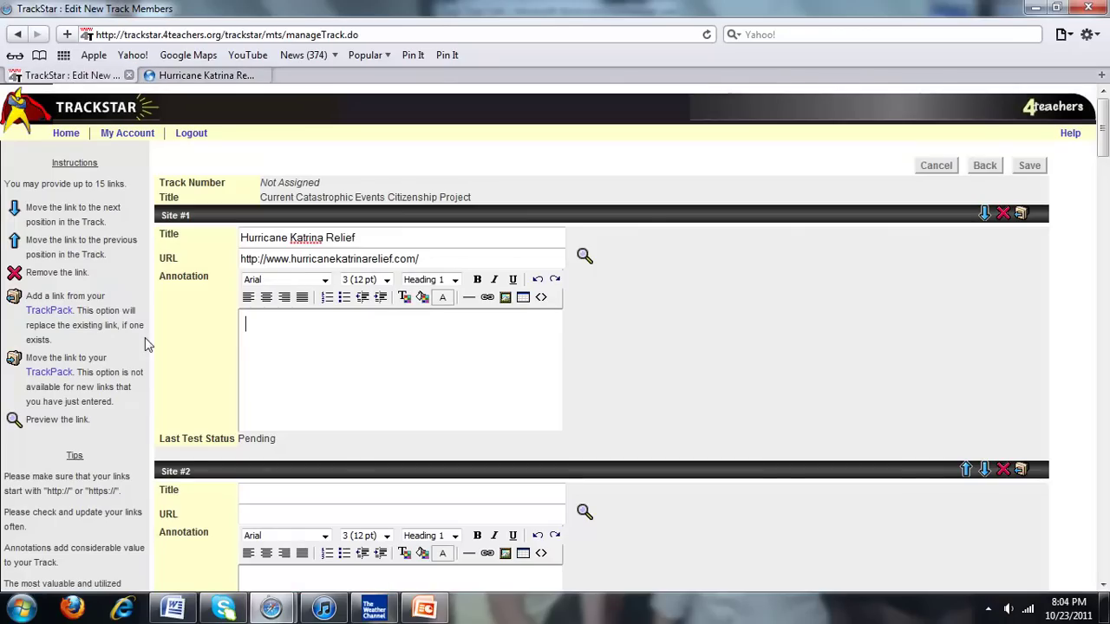
# Annotate Site #1 with two lines: "Find two ways people can help." and "Come up with a plan to be prepared next time.".
pyautogui.click(293, 424)
pyautogui.write('Find tw')
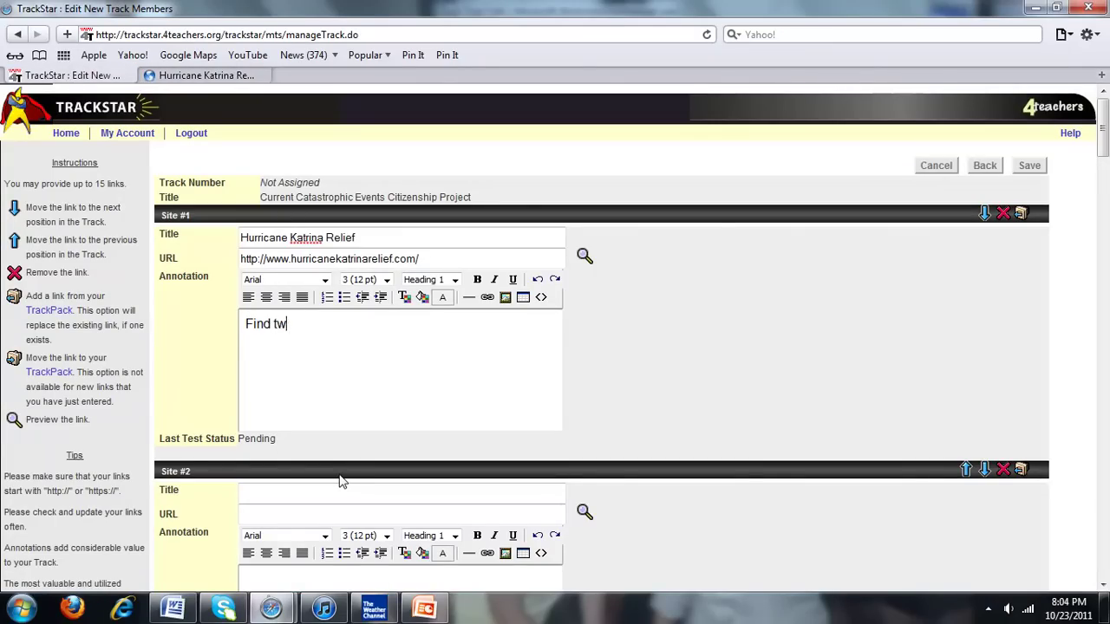
pyautogui.write('o ways people ')
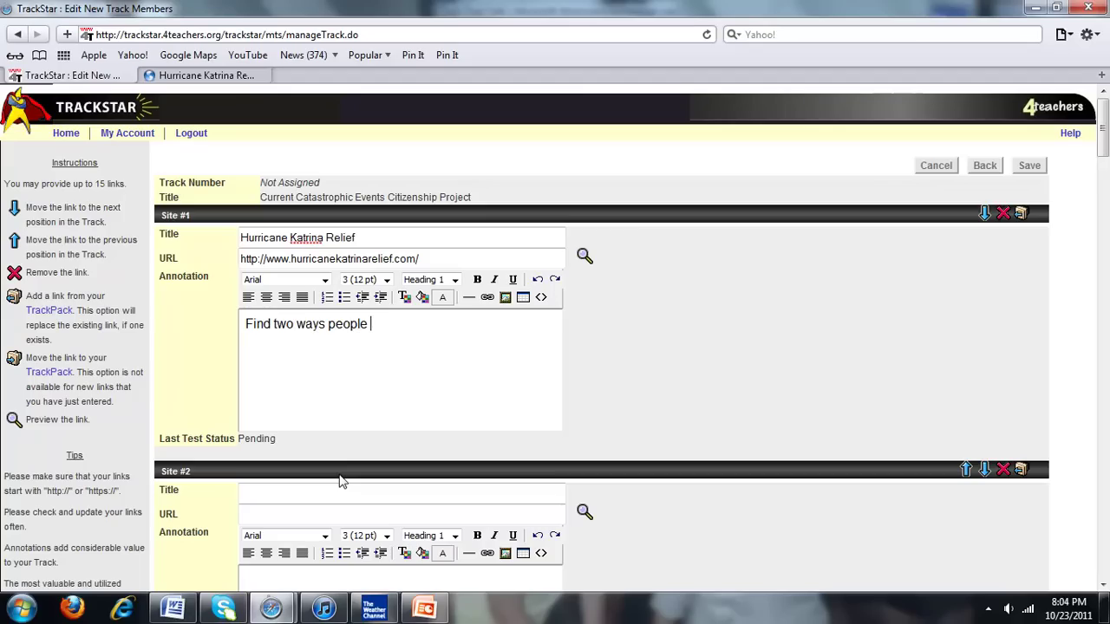
pyautogui.write('can help.')
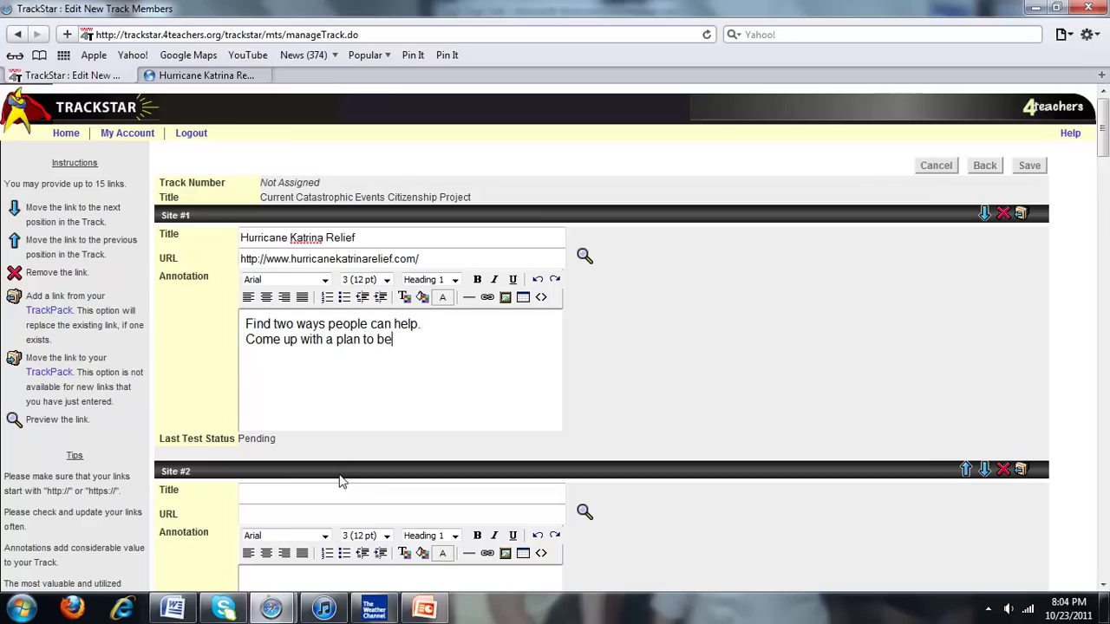
pyautogui.write('prepared next time.')
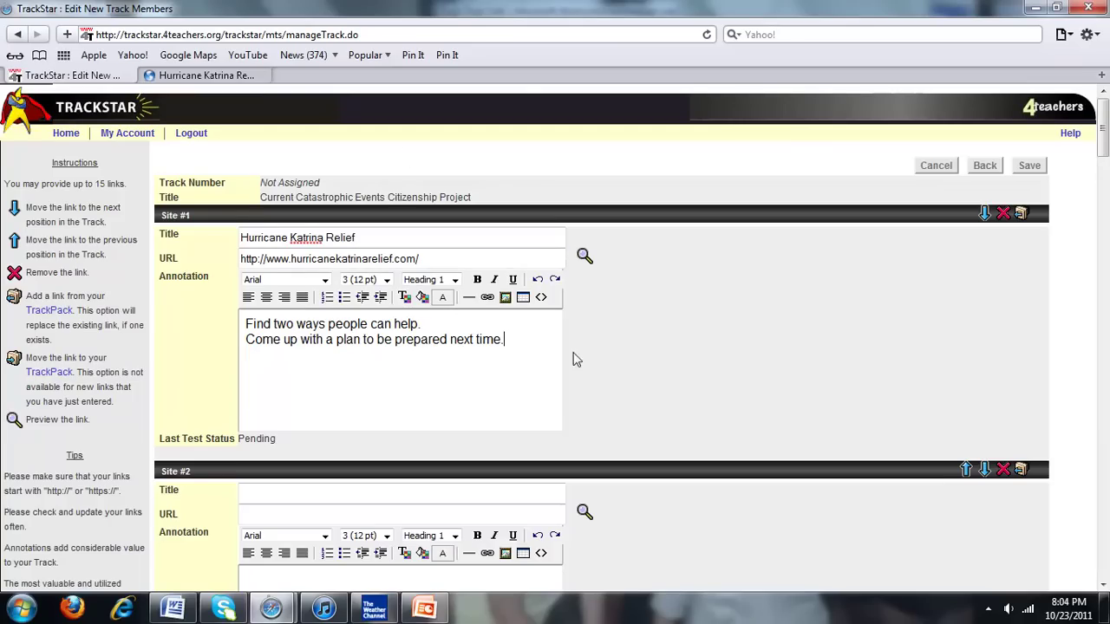
pyautogui.scroll(-3, 630, 351)
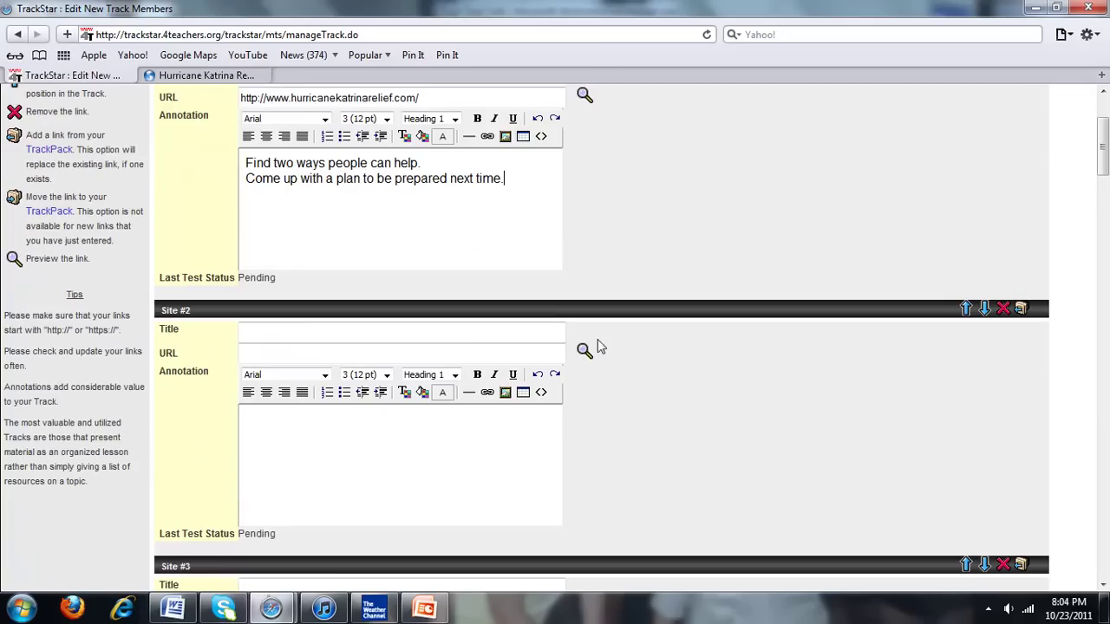
pyautogui.click(344, 345)
pyautogui.rightClick(343, 344)
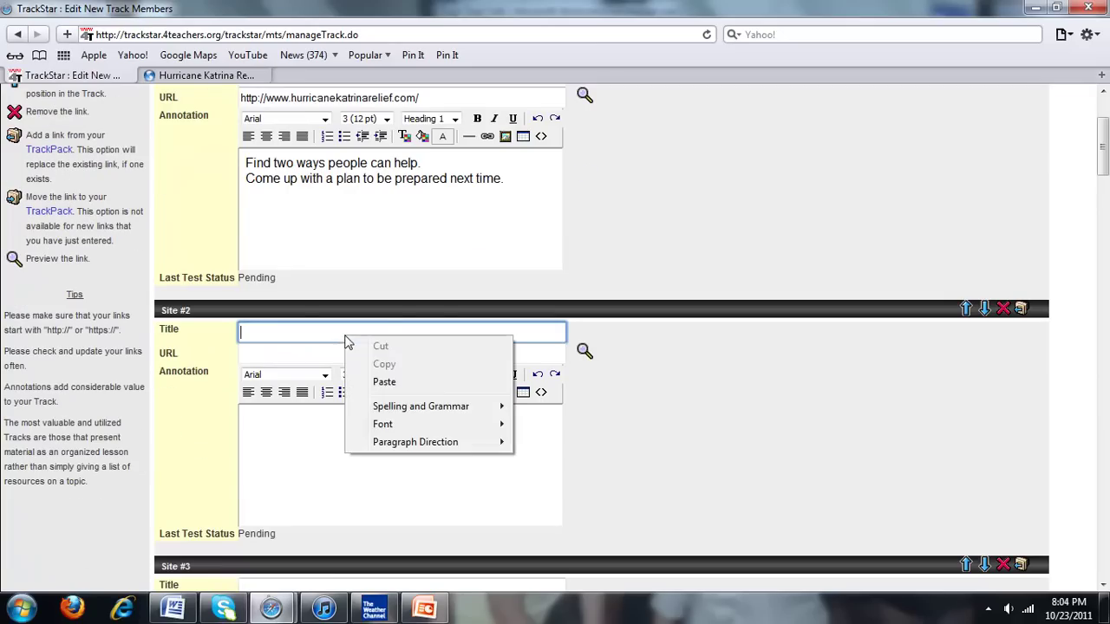
pyautogui.click(382, 377)
pyautogui.moveTo(426, 333); pyautogui.dragTo(227, 344)
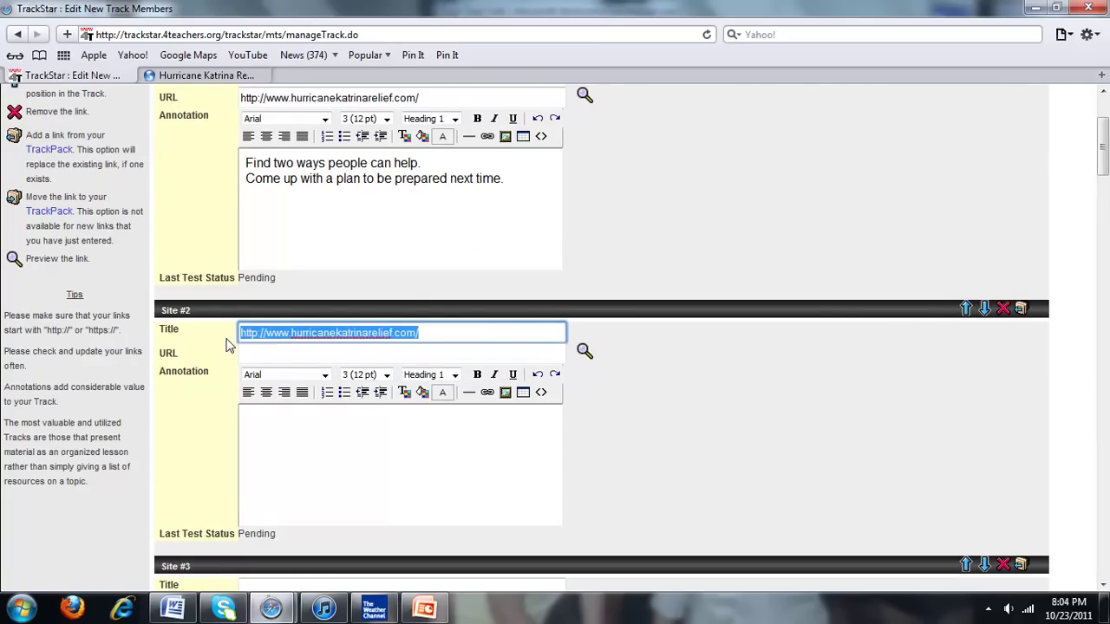
pyautogui.press('Delete')
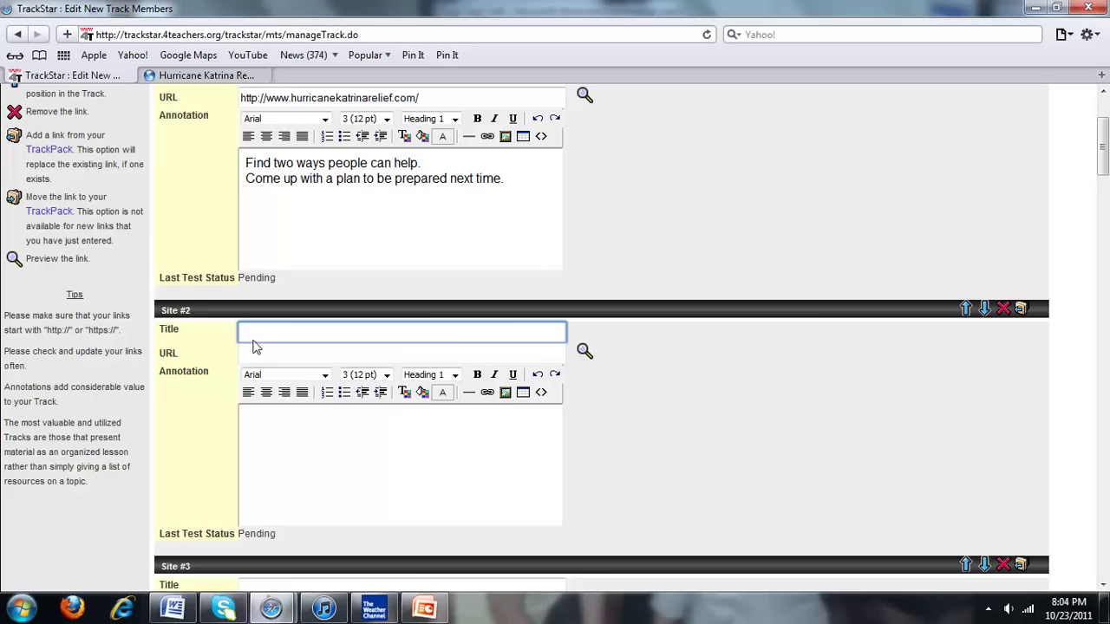
pyautogui.click(257, 353)
pyautogui.rightClick(257, 353)
pyautogui.click(297, 399)
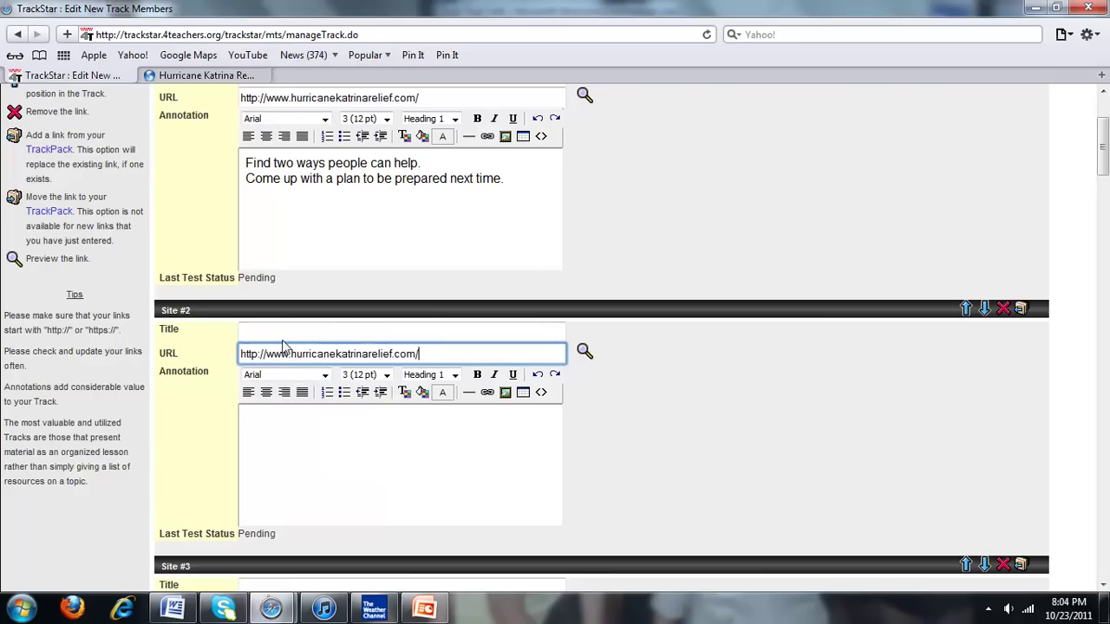
# Title Site #2 "Test" and save the new track with its listed sites.
pyautogui.click(281, 337)
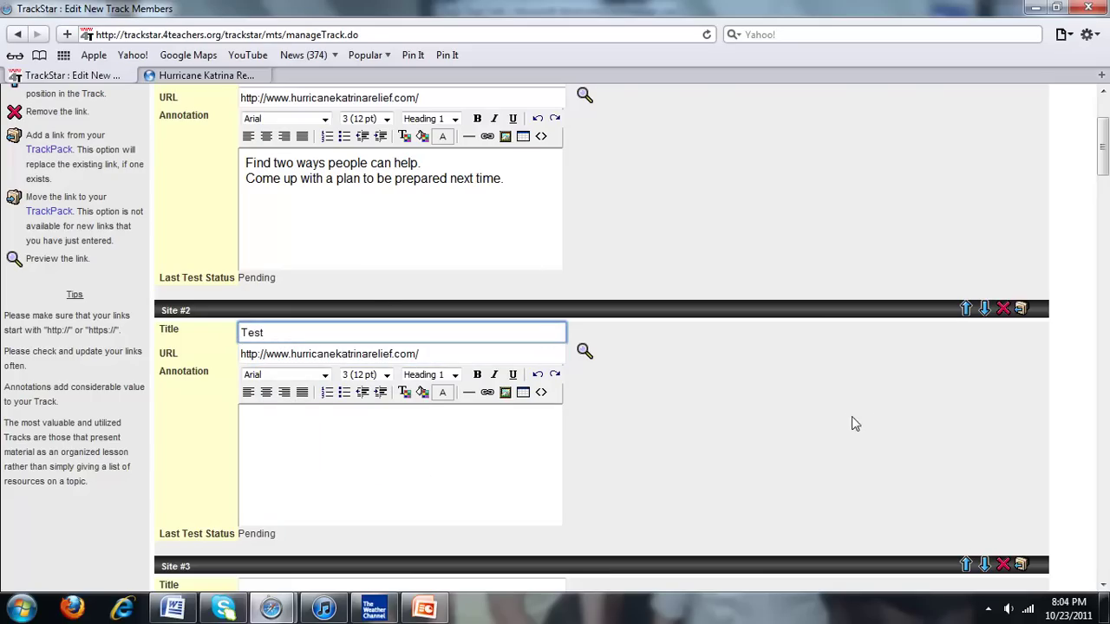
pyautogui.scroll(-4, 953, 372)
pyautogui.scroll(-5, 1102, 321)
pyautogui.moveTo(1102, 321); pyautogui.dragTo(1101, 580)
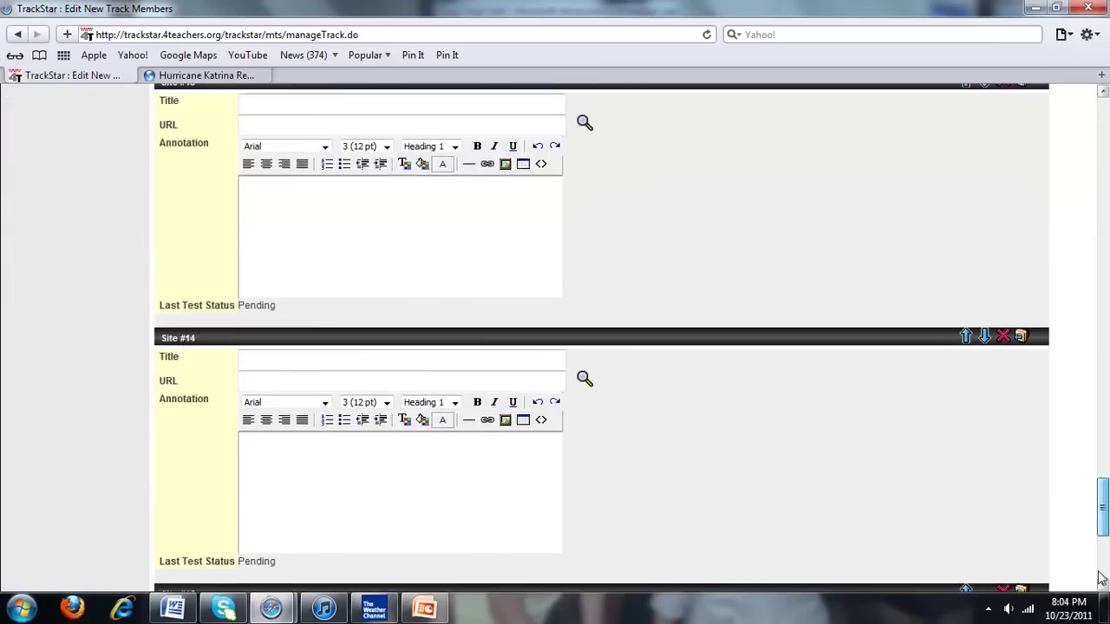
pyautogui.scroll(-4, 1101, 579)
pyautogui.click(1031, 519)
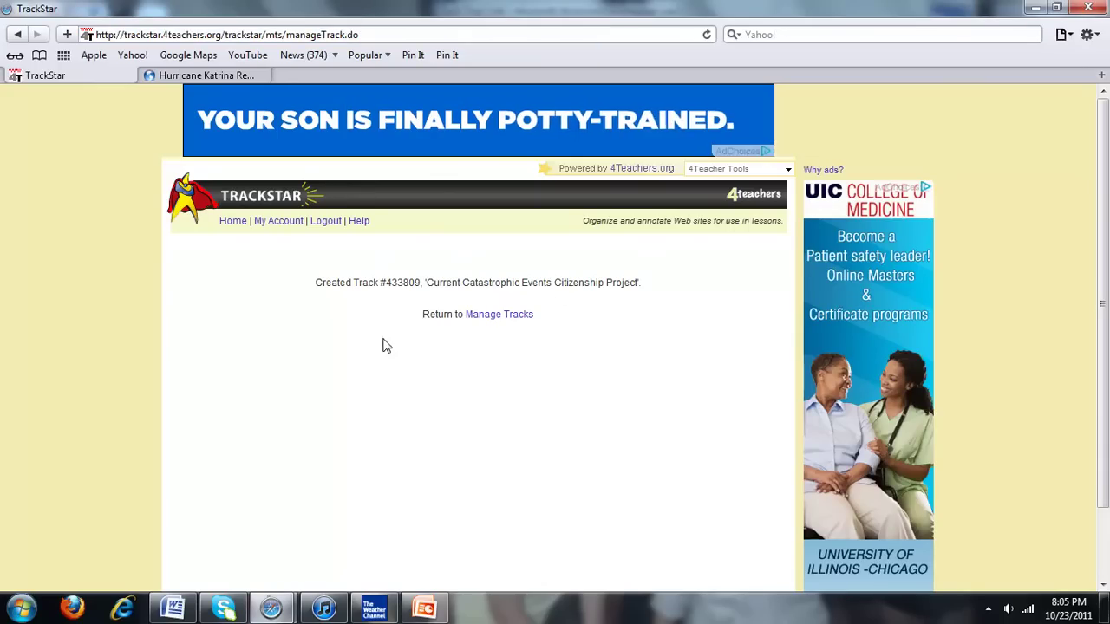
# View the Current Catastrophic Events Citizenship Project track in frames from the managed tracks list, and switch to PowerPoint.
pyautogui.click(510, 317)
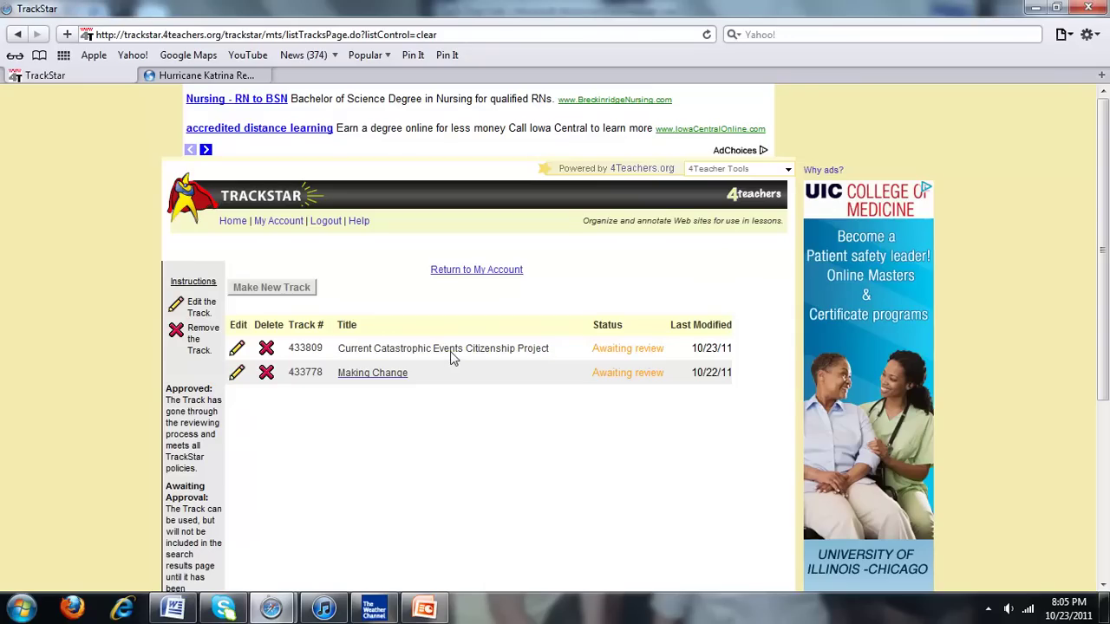
pyautogui.click(450, 351)
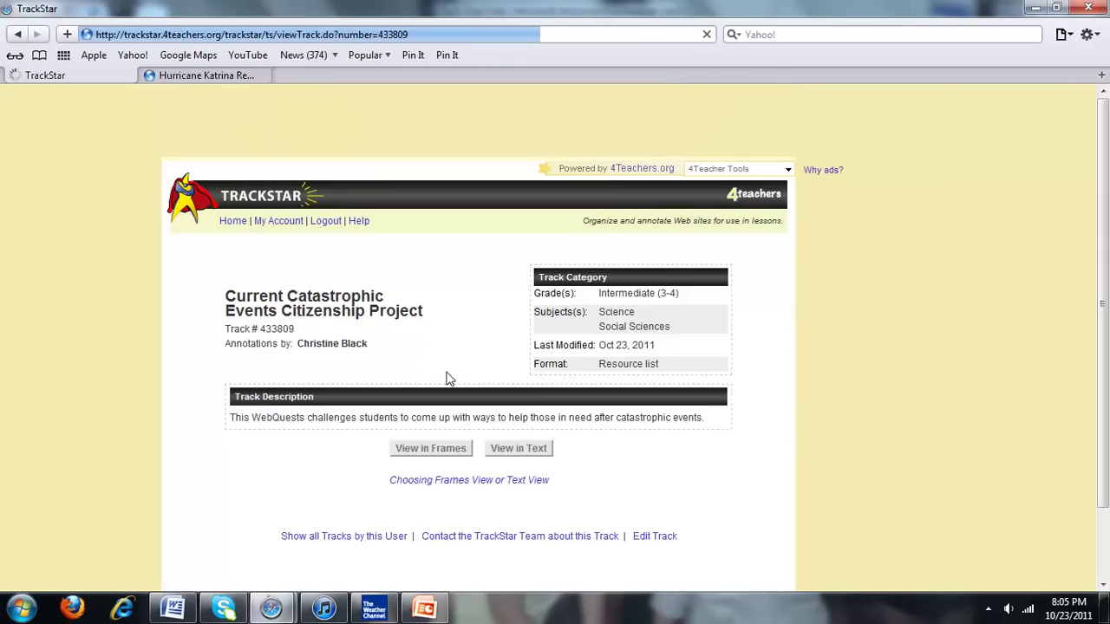
pyautogui.click(431, 447)
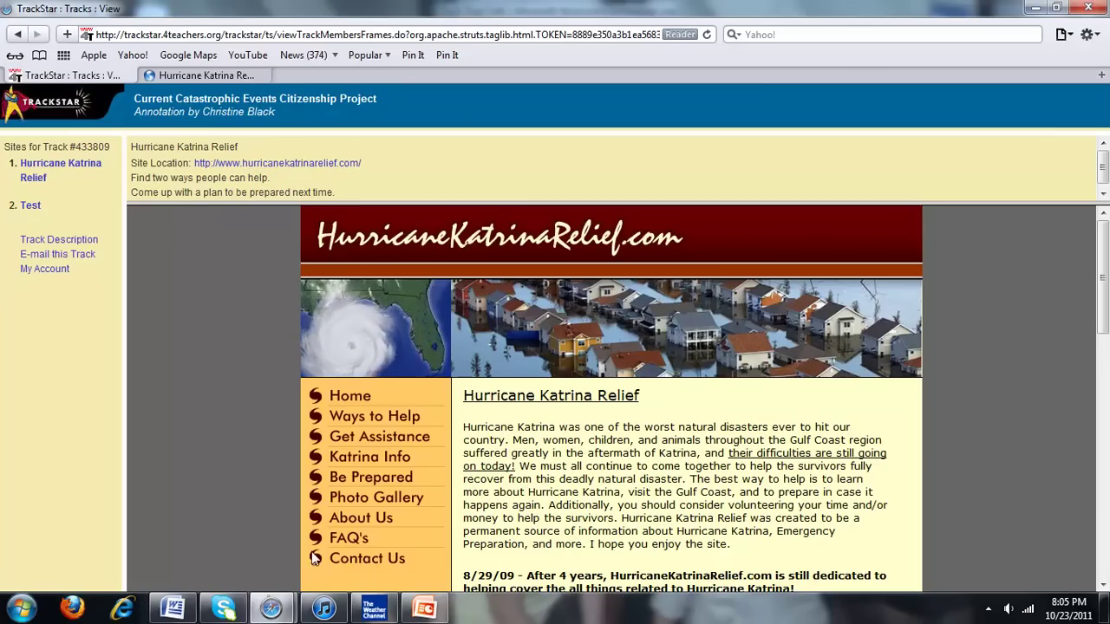
pyautogui.click(424, 609)
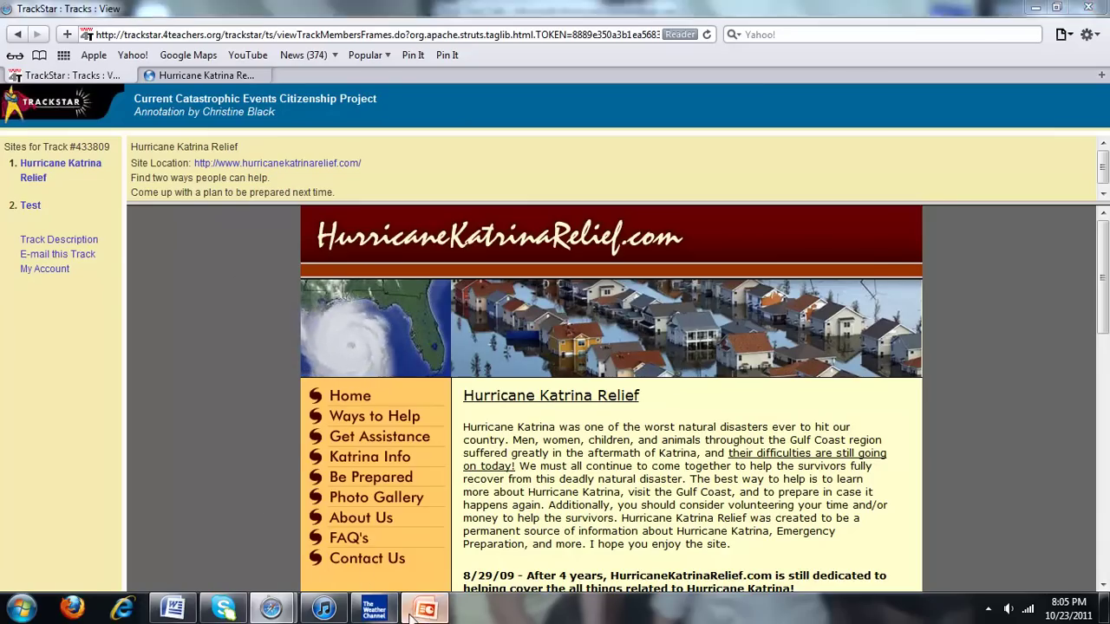